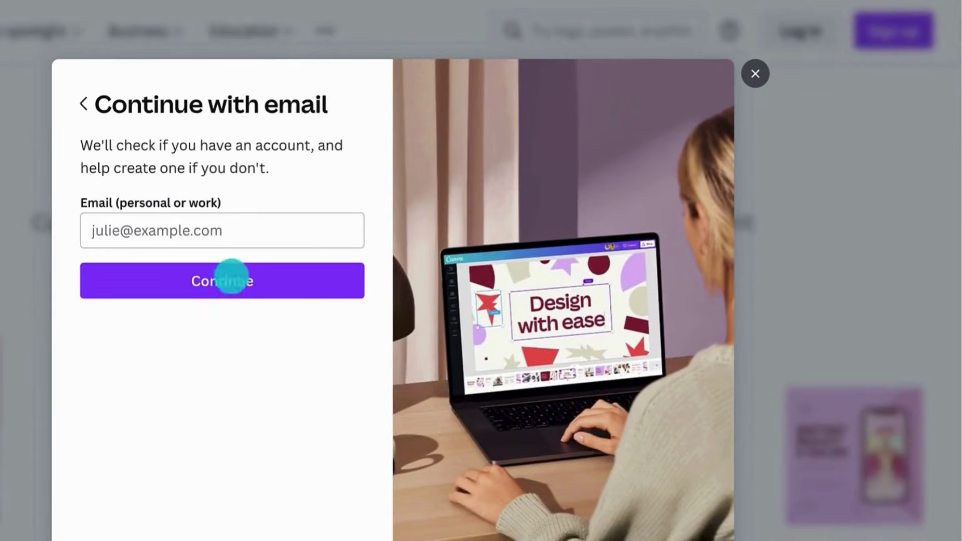
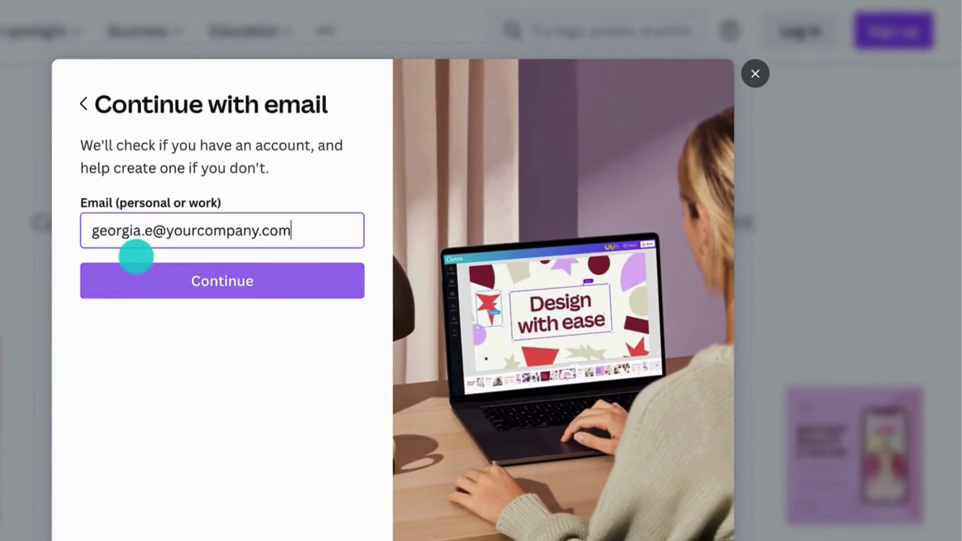
Sign in with the account e-mail to reach the mockingbird video design.
click(138, 266)
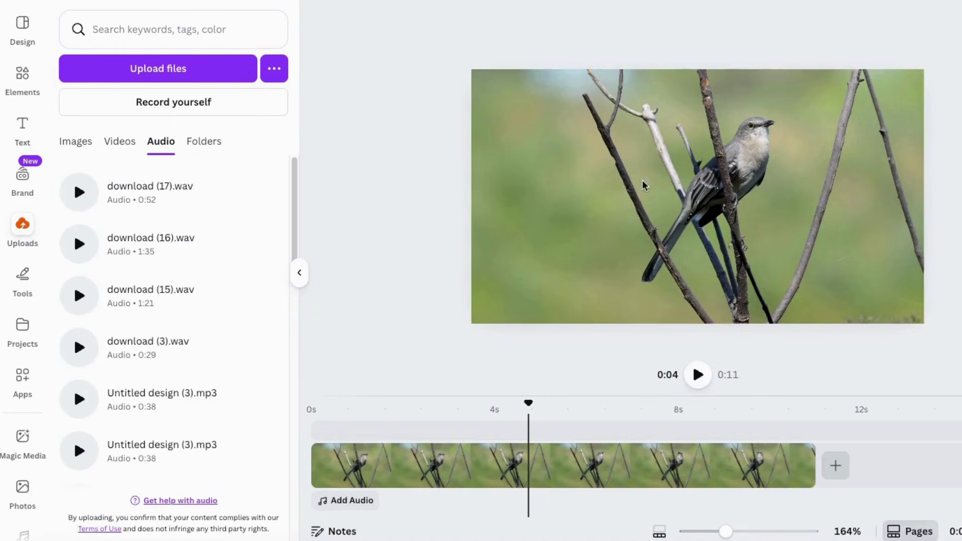
click(697, 375)
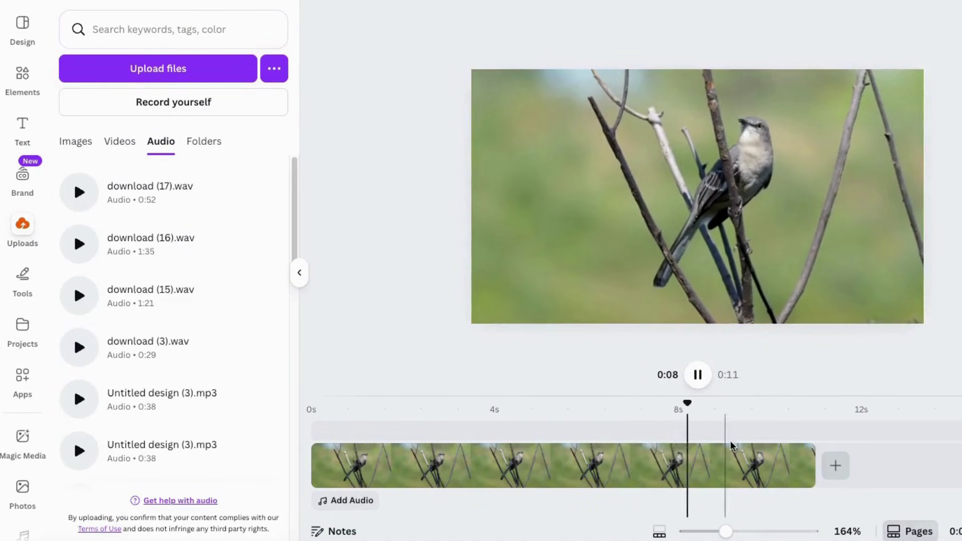
click(698, 375)
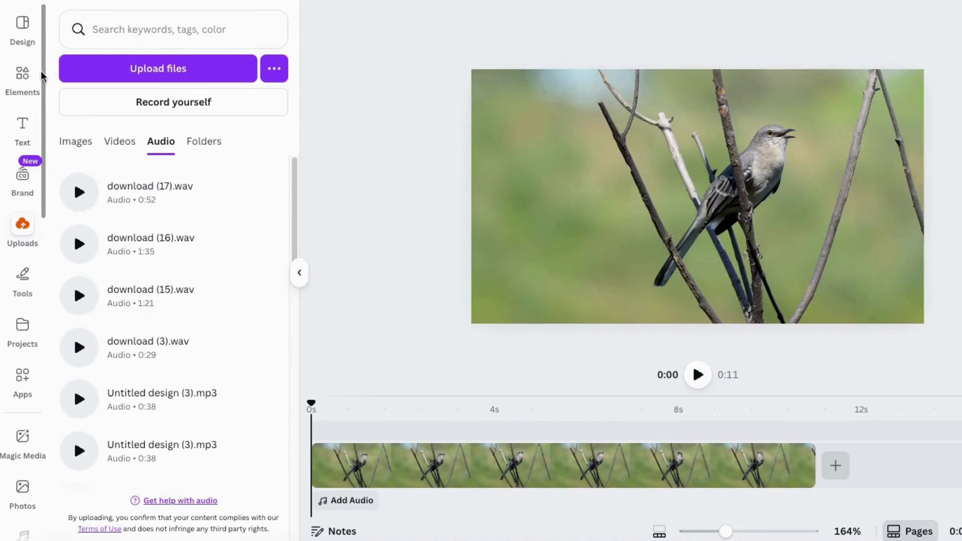
mouse_move(44, 82)
mouse_down()
mouse_move(40, 439)
mouse_move(41, 88)
mouse_up()
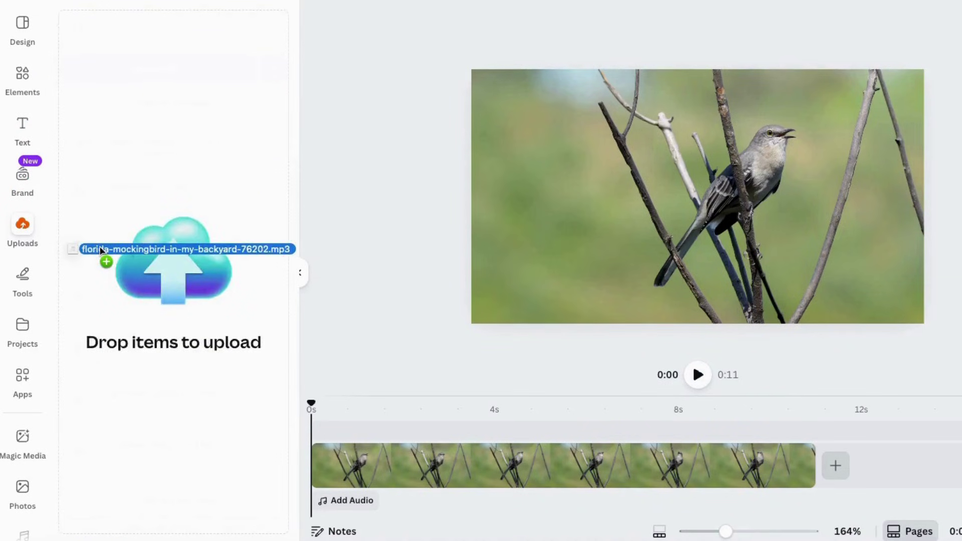
Upload the mockingbird MP3, place it under the bird clip, and preview playback.
drag(380, 200, 107, 253)
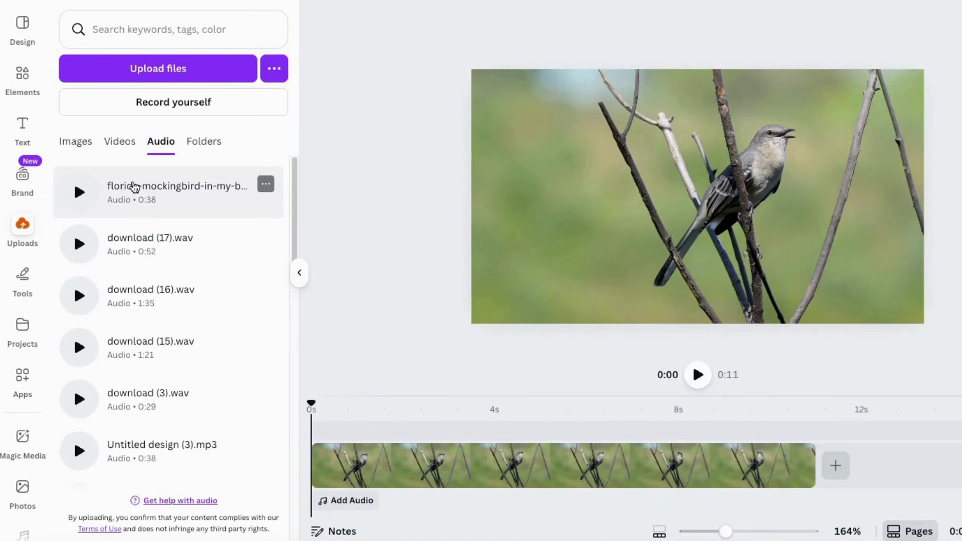
mouse_move(128, 190)
mouse_down()
mouse_move(362, 500)
mouse_move(312, 500)
mouse_up()
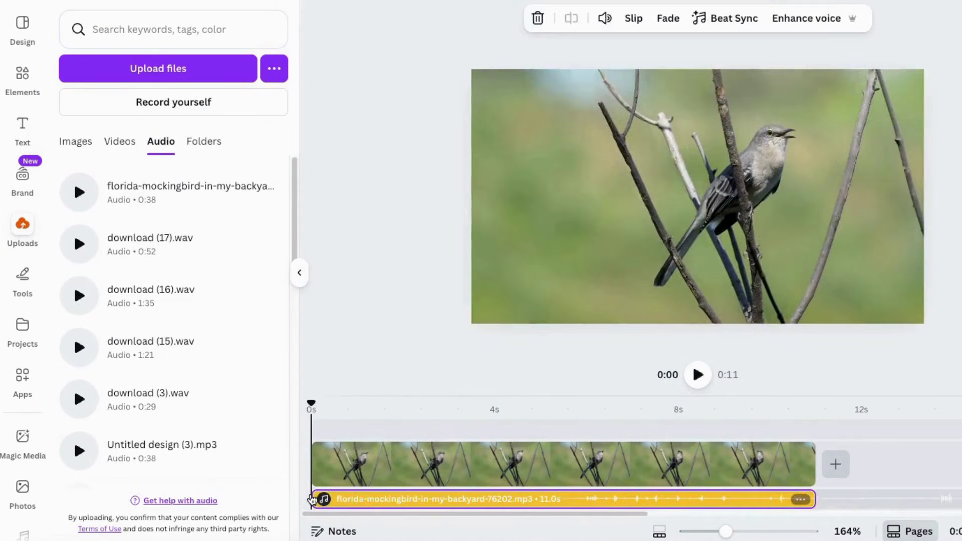
click(698, 376)
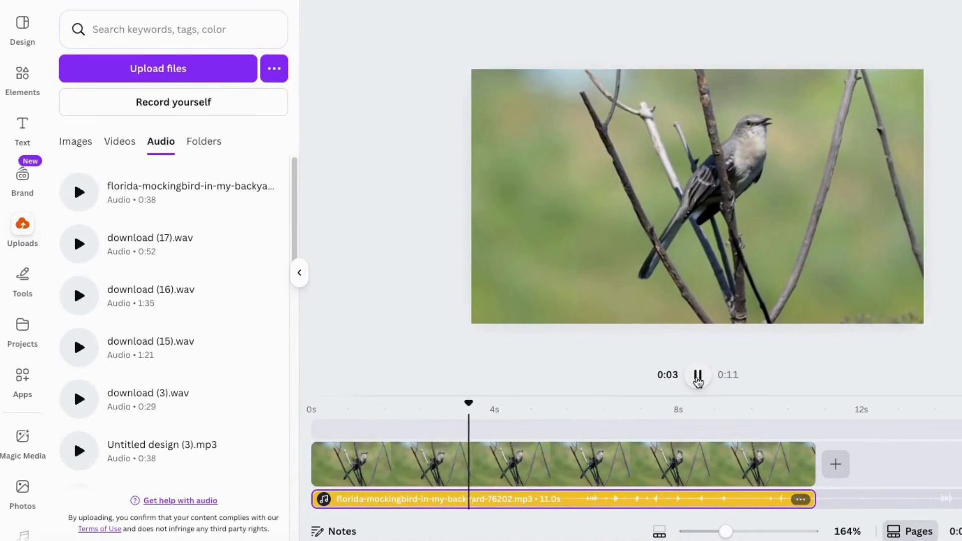
click(697, 380)
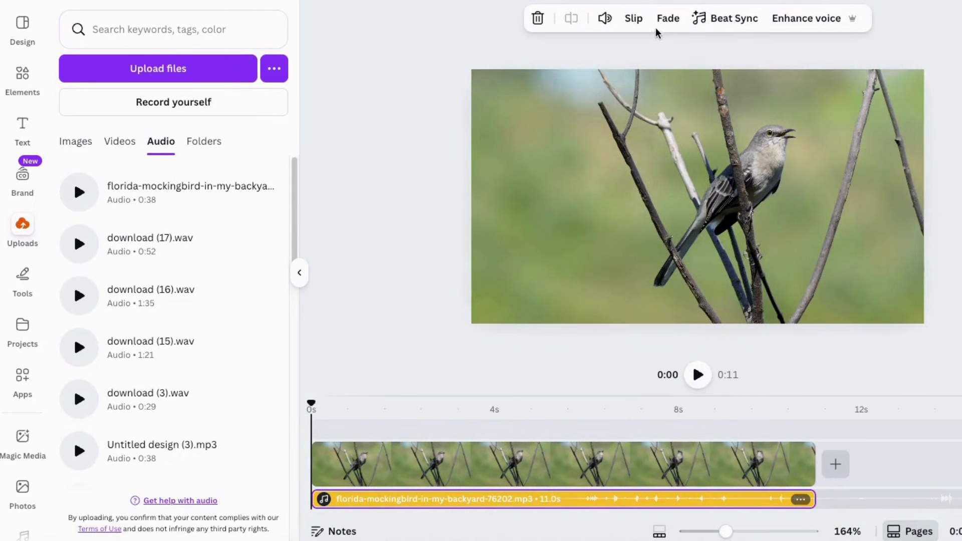
Raise the mockingbird audio volume to 134 and slip its waveform by several seconds.
click(604, 18)
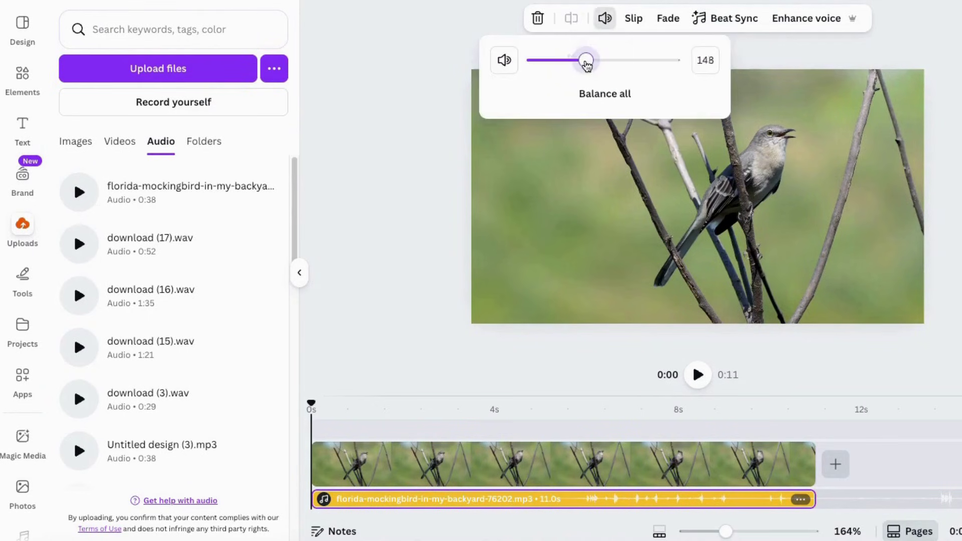
mouse_move(593, 62)
mouse_down()
mouse_move(526, 60)
mouse_move(573, 65)
mouse_up()
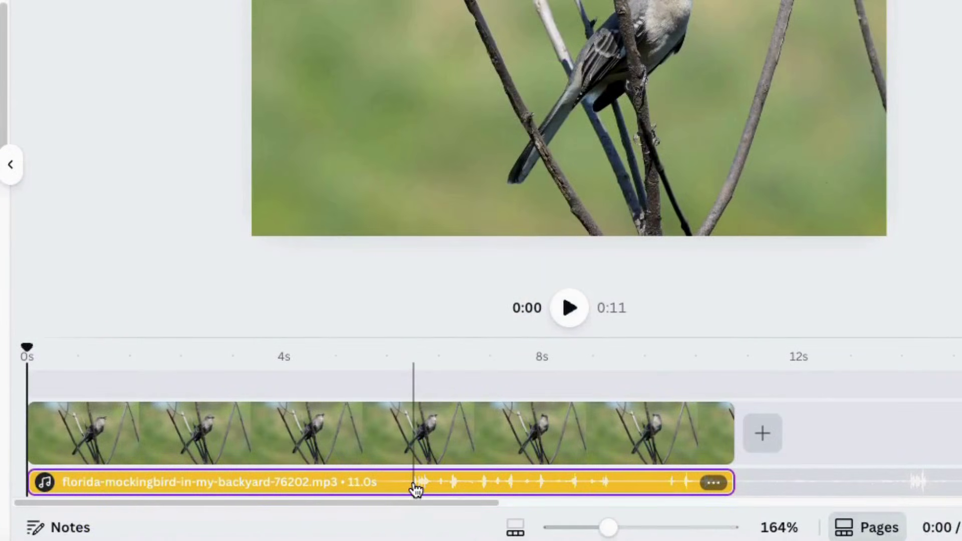
click(415, 489)
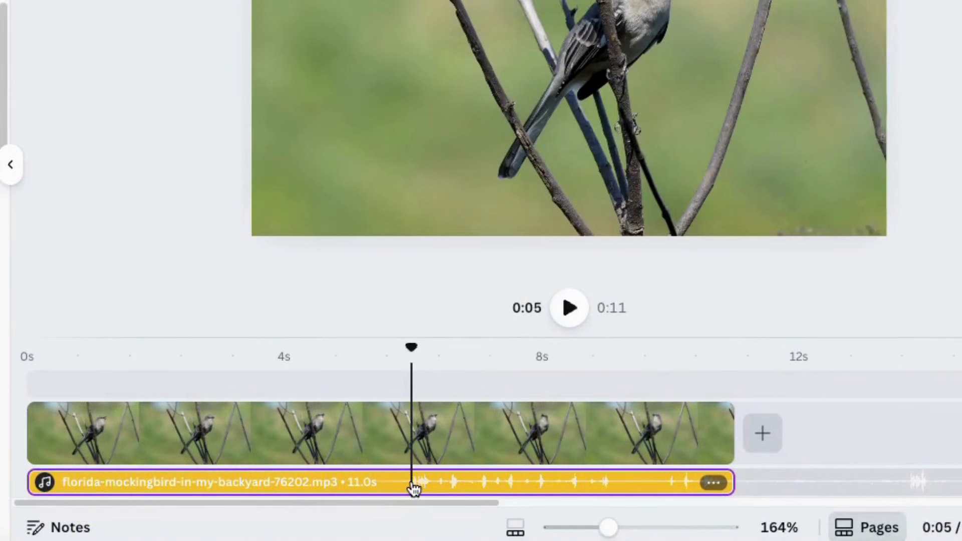
click(600, 485)
drag(615, 484, 621, 511)
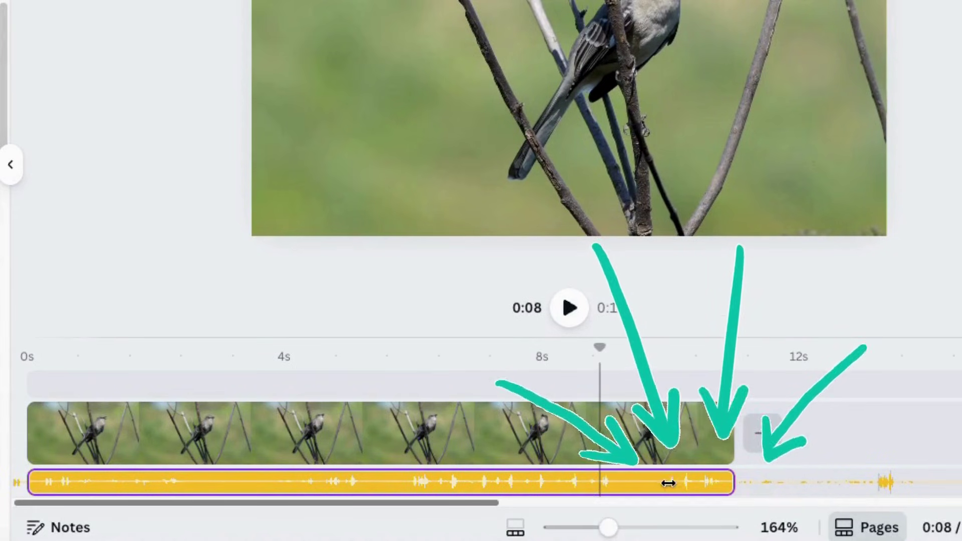
drag(668, 481, 402, 469)
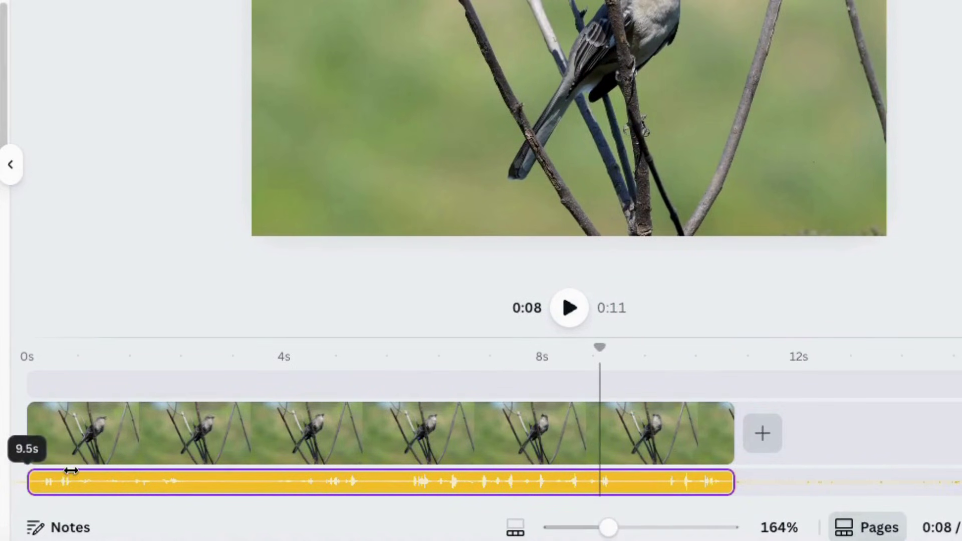
drag(70, 470, 198, 486)
mouse_move(792, 502)
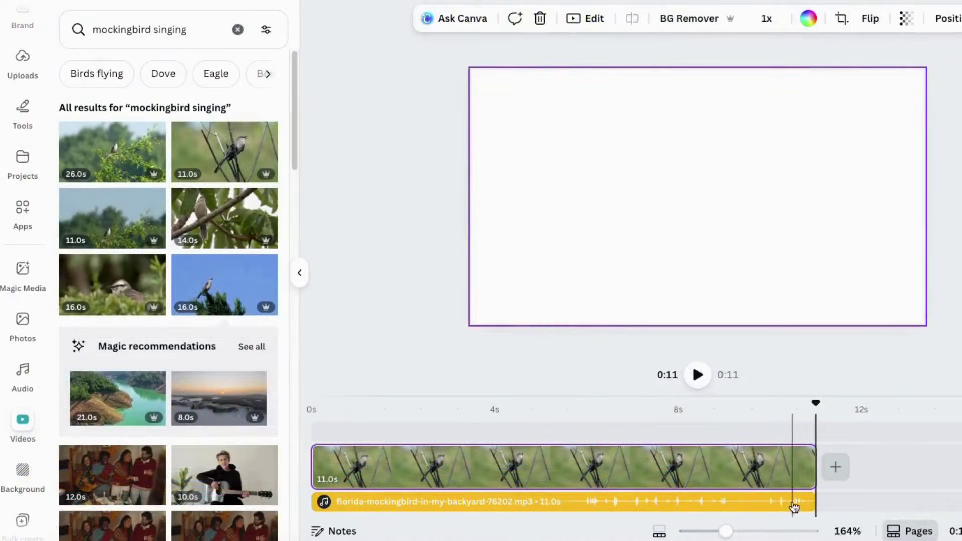
Split the mockingbird audio near the video's end and delete the tiny leftover piece.
right_click(812, 503)
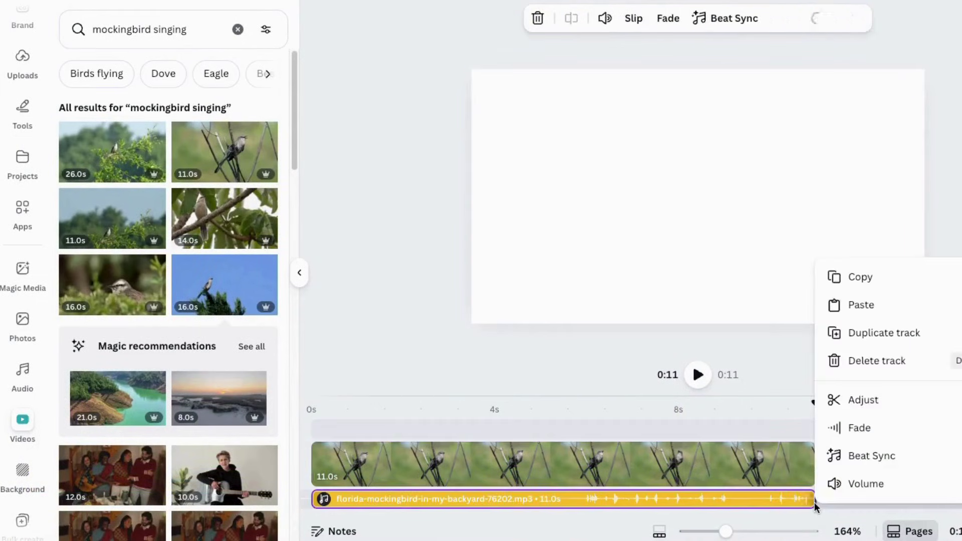
click(805, 425)
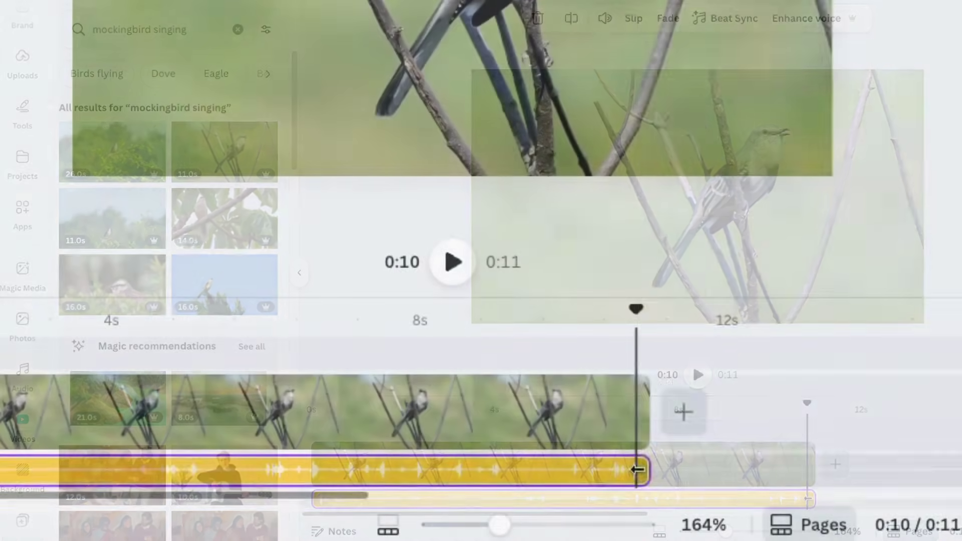
click(800, 499)
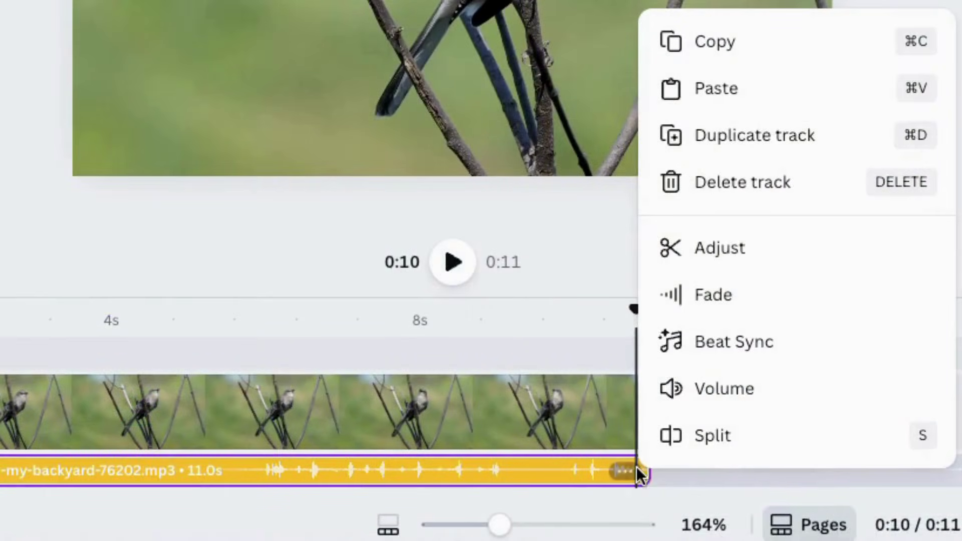
click(713, 442)
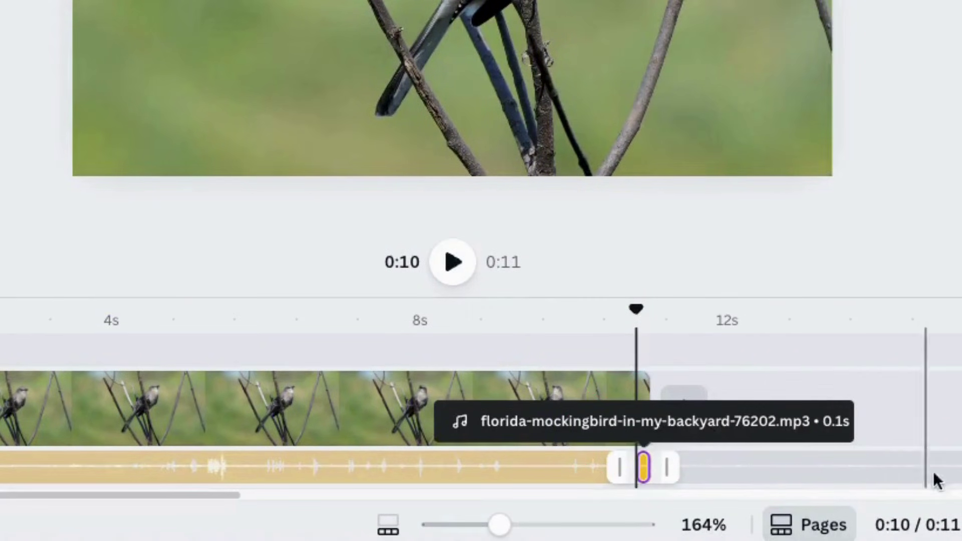
click(795, 464)
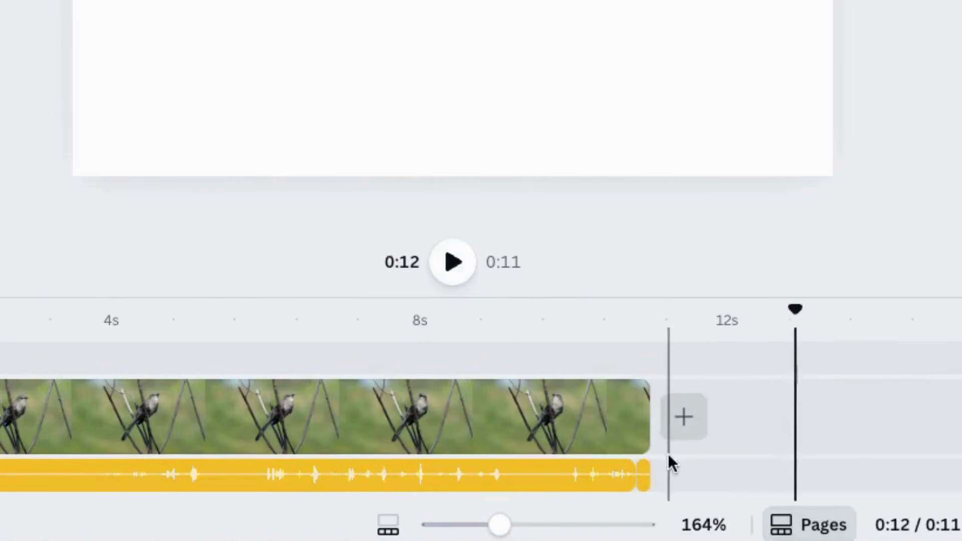
click(643, 475)
key(Delete)
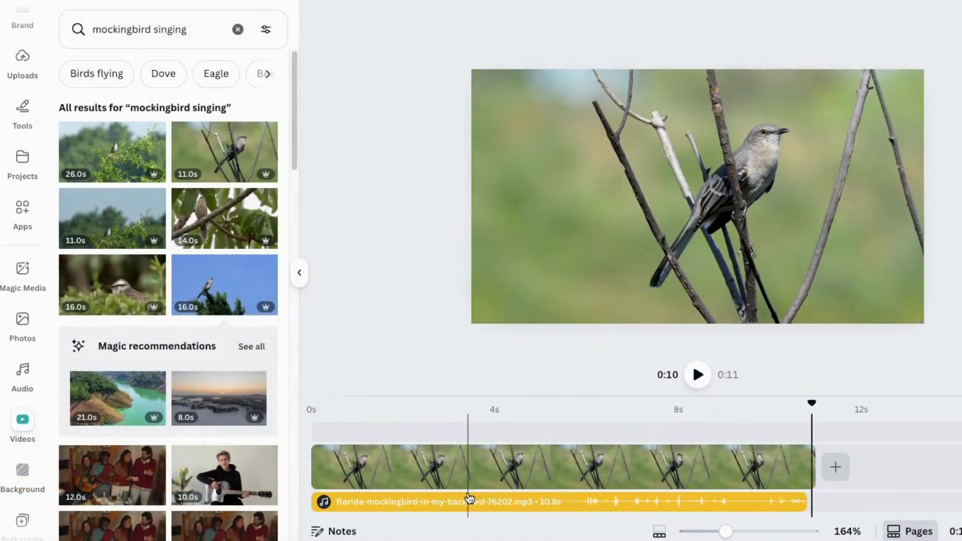
Delete the mockingbird audio track, leaving the bird clip without sound.
drag(469, 499, 466, 494)
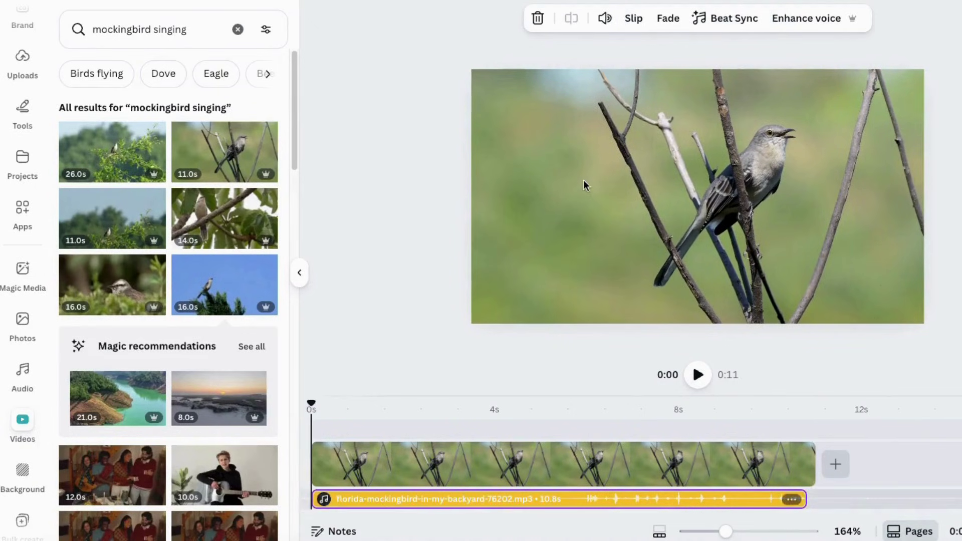
click(605, 18)
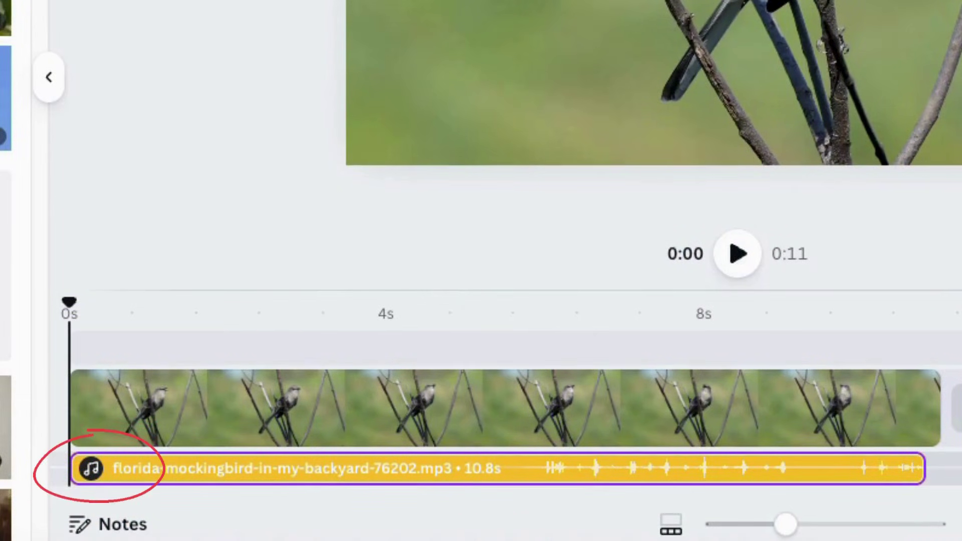
click(132, 393)
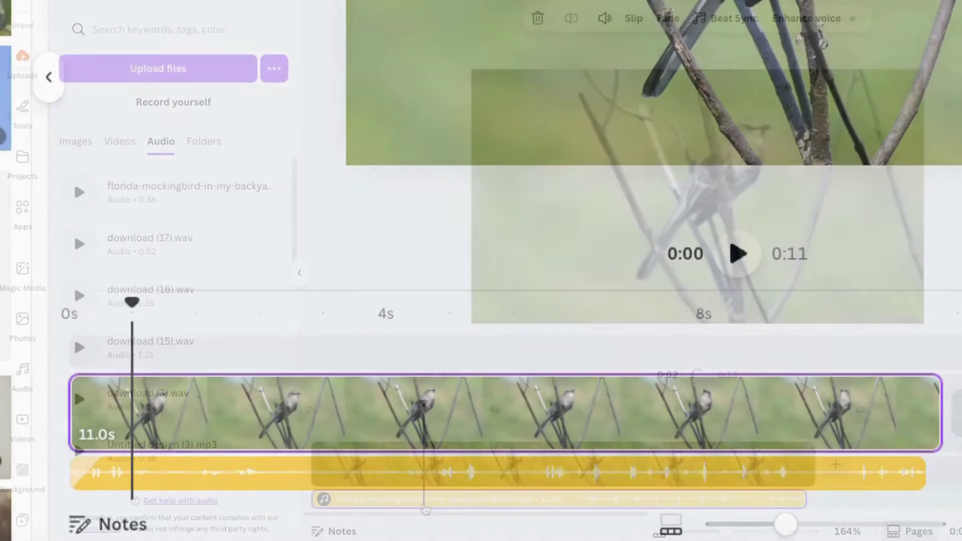
click(423, 499)
key(Delete)
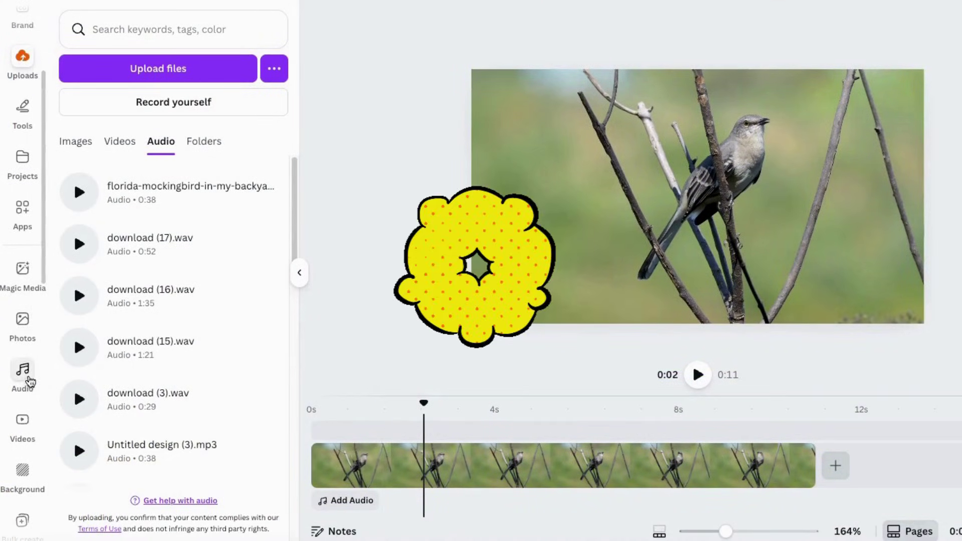
Search the audio library for 'mockingbird' and show the type and price filters.
click(22, 371)
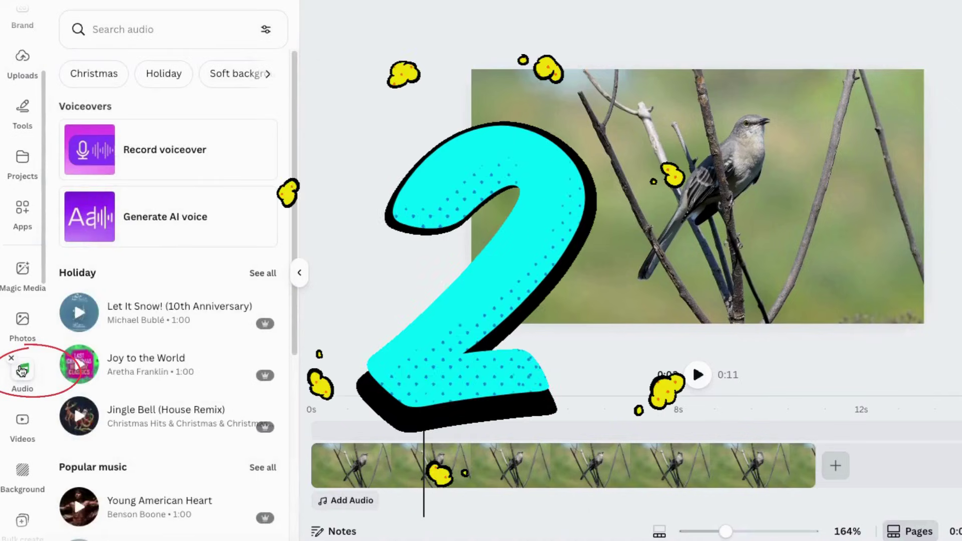
click(108, 30)
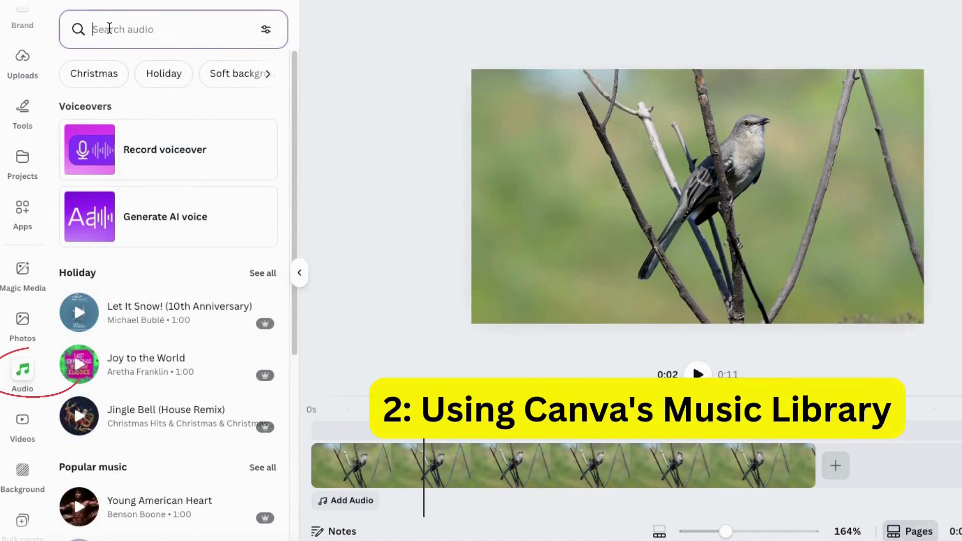
text(mocking)
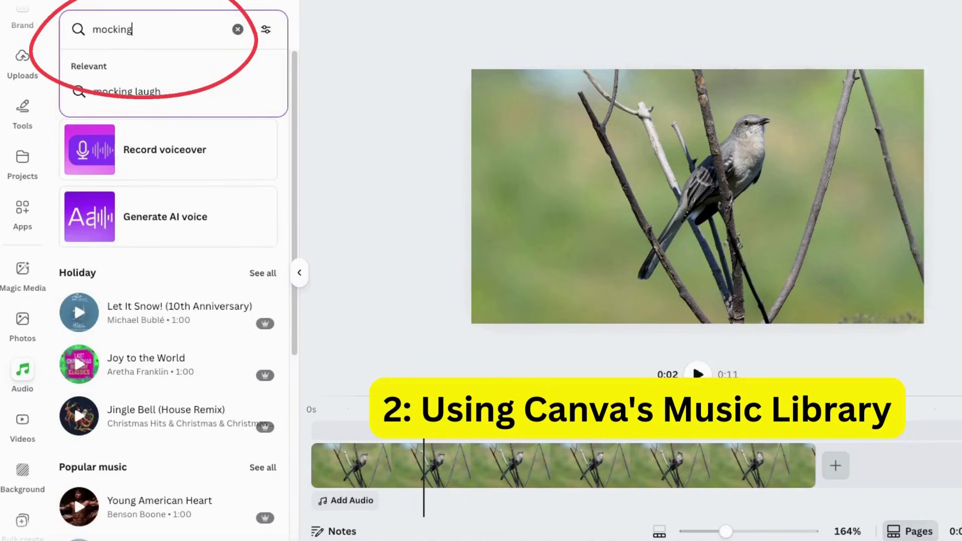
text(bird)
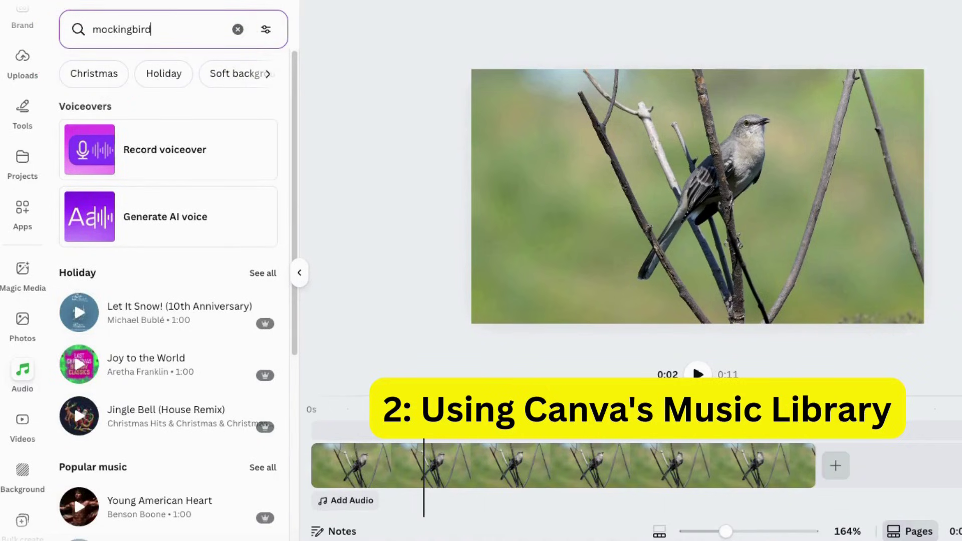
key(Return)
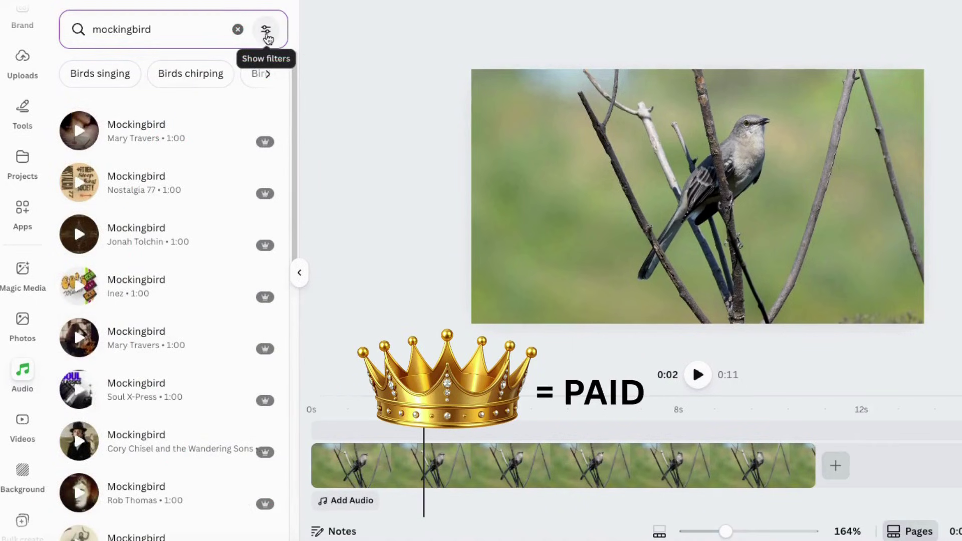
click(266, 31)
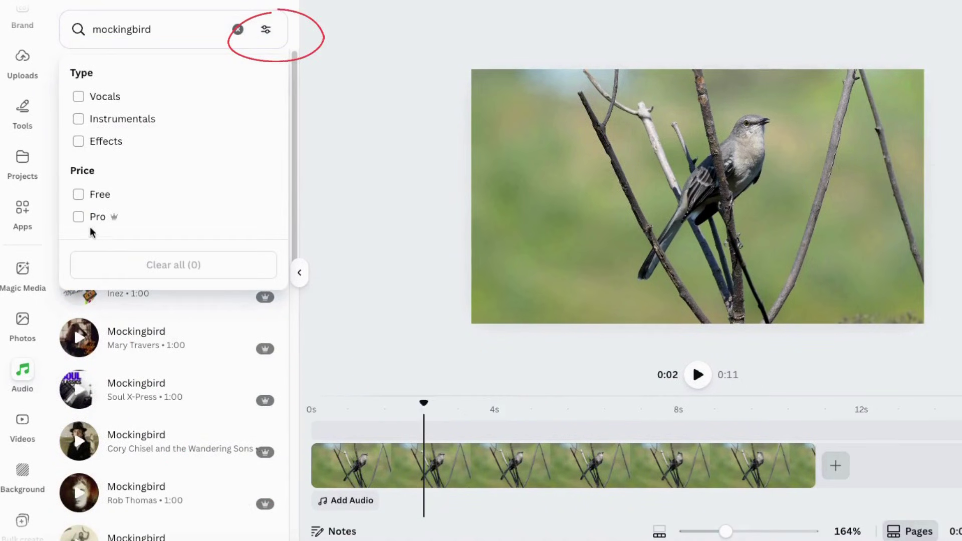
Filter to free tracks and search the audio library for 'bird singing'.
click(79, 195)
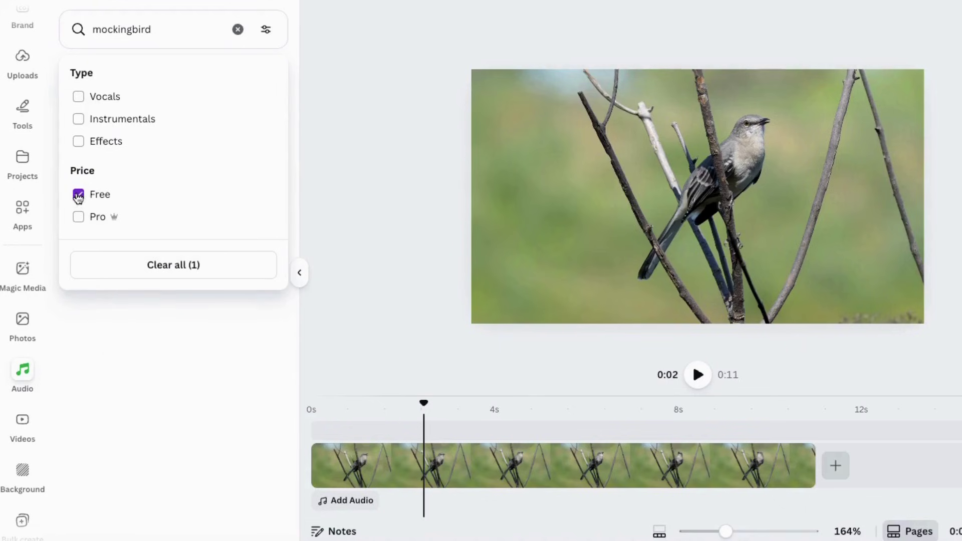
triple_click(150, 29)
text(bird sin)
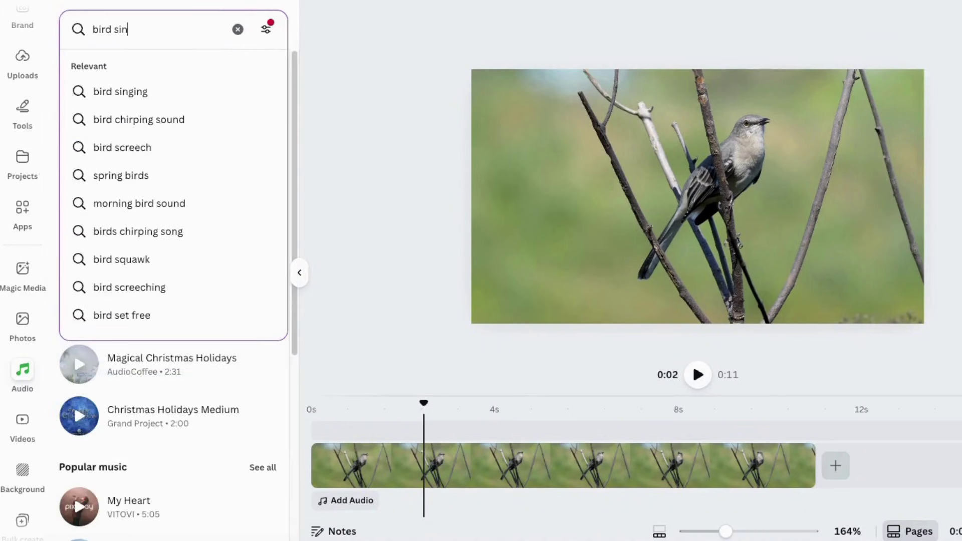
text(ging)
key(Return)
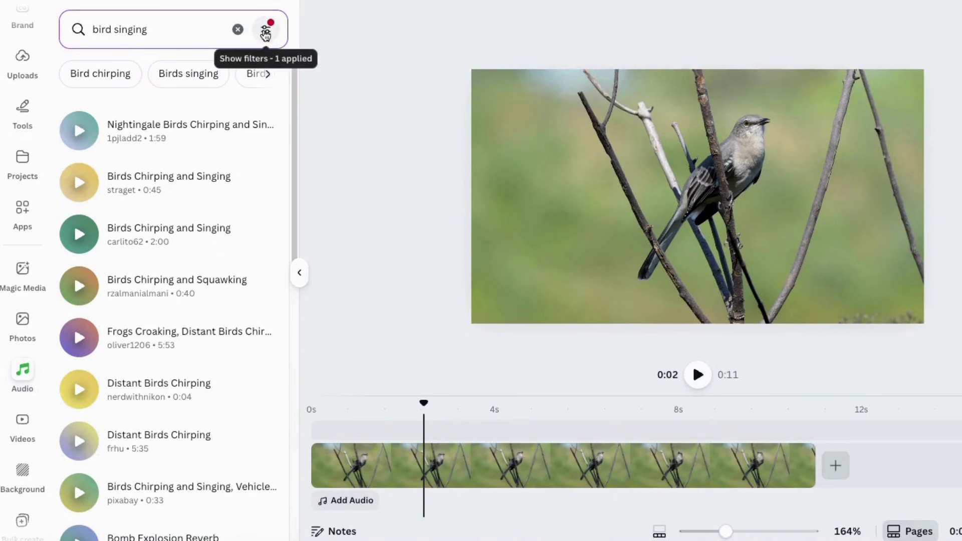
click(265, 31)
click(357, 88)
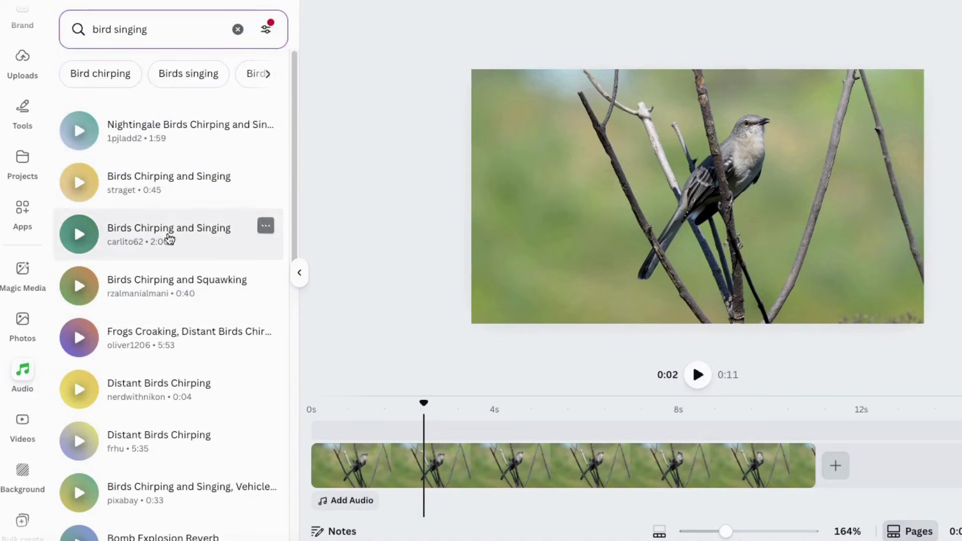
Add Distant Birds Chirping under the bird clip and return the playhead to 0s.
scroll(204, 423, down, 5)
scroll(200, 417, up, 2)
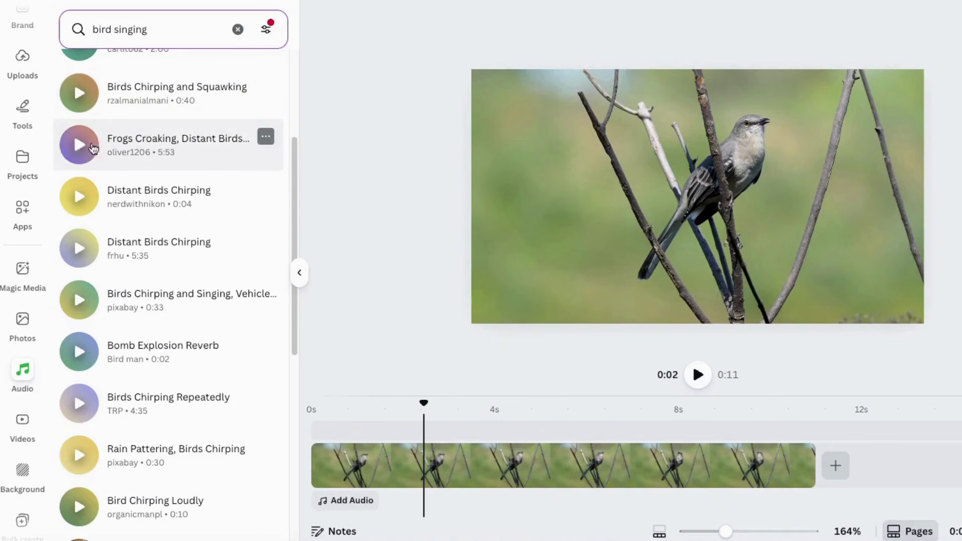
scroll(80, 216, up, 1)
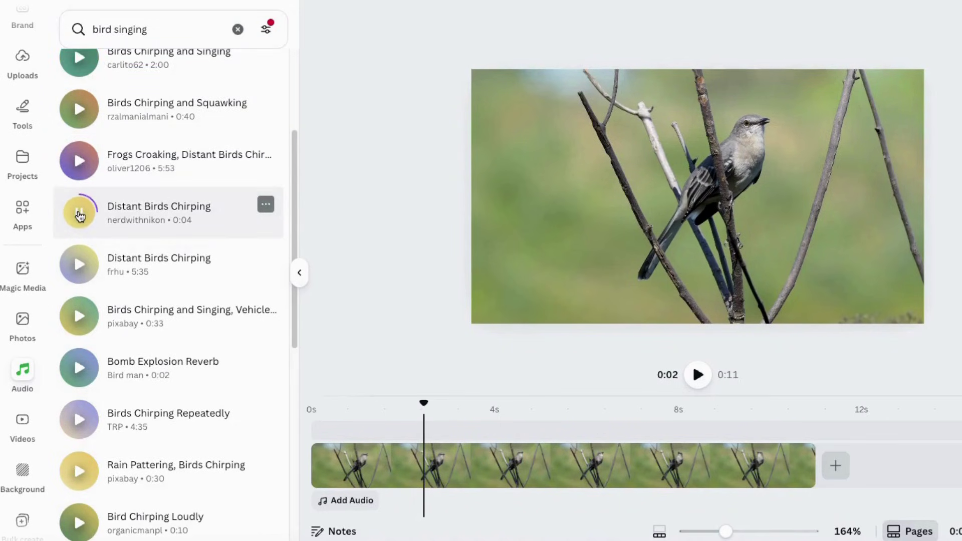
click(145, 212)
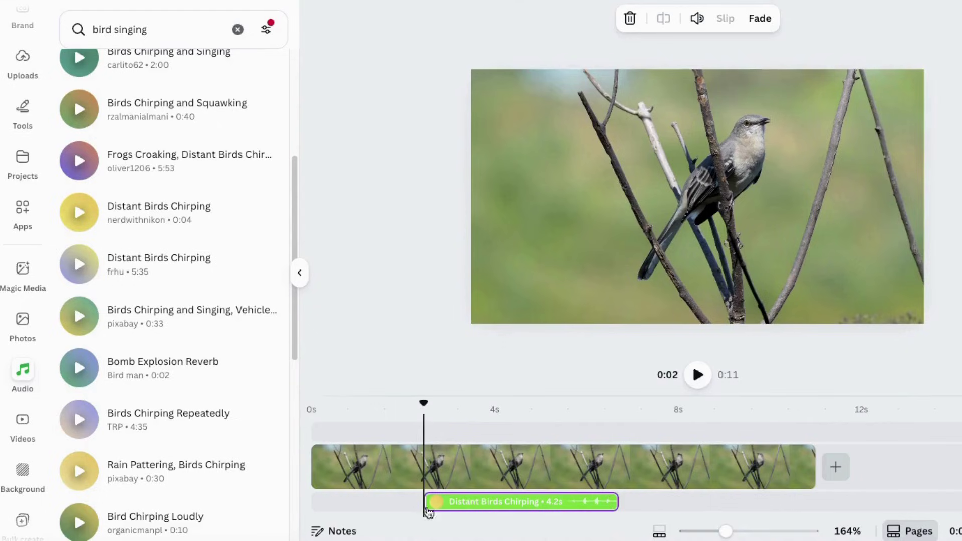
drag(423, 401, 320, 414)
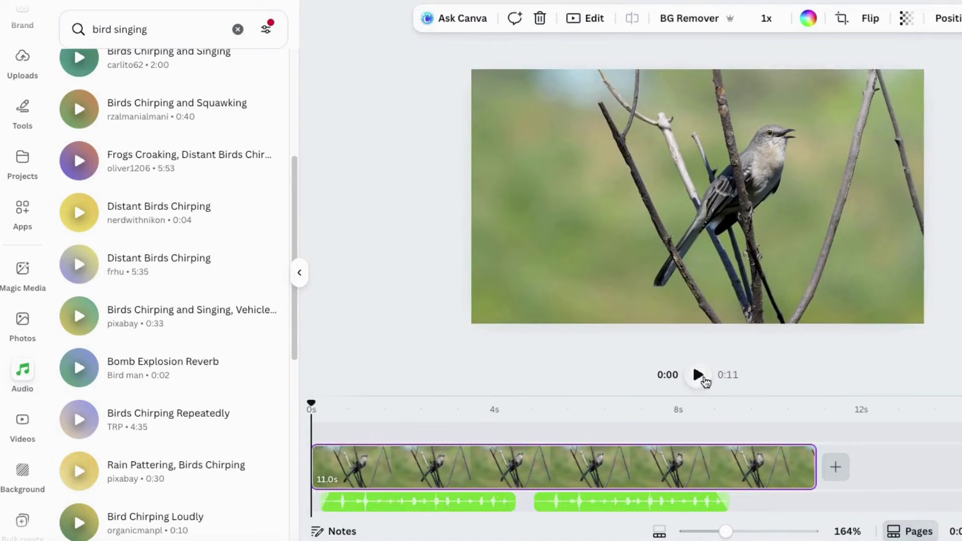
Preview the video with the chirping audio, then clear the 'bird singing' search.
click(696, 376)
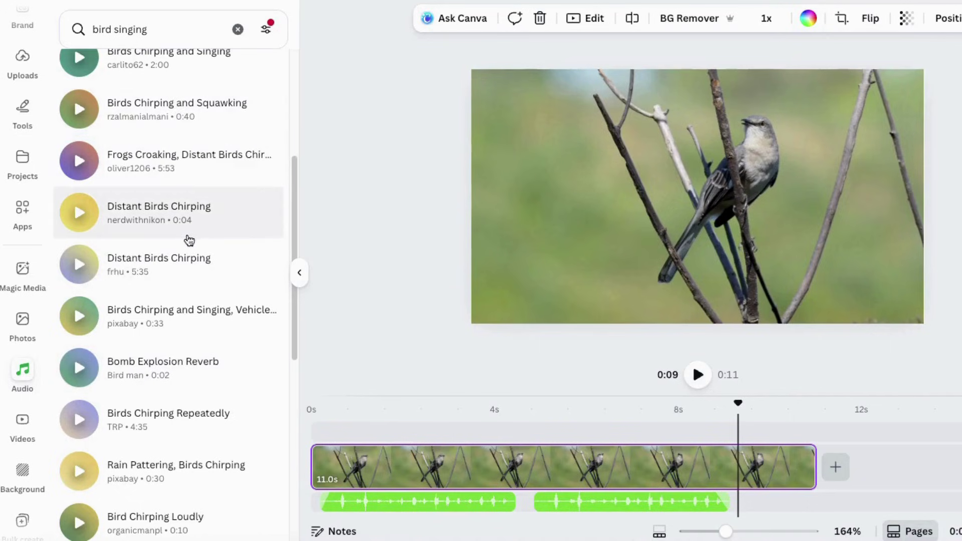
scroll(189, 201, up, 3)
click(238, 31)
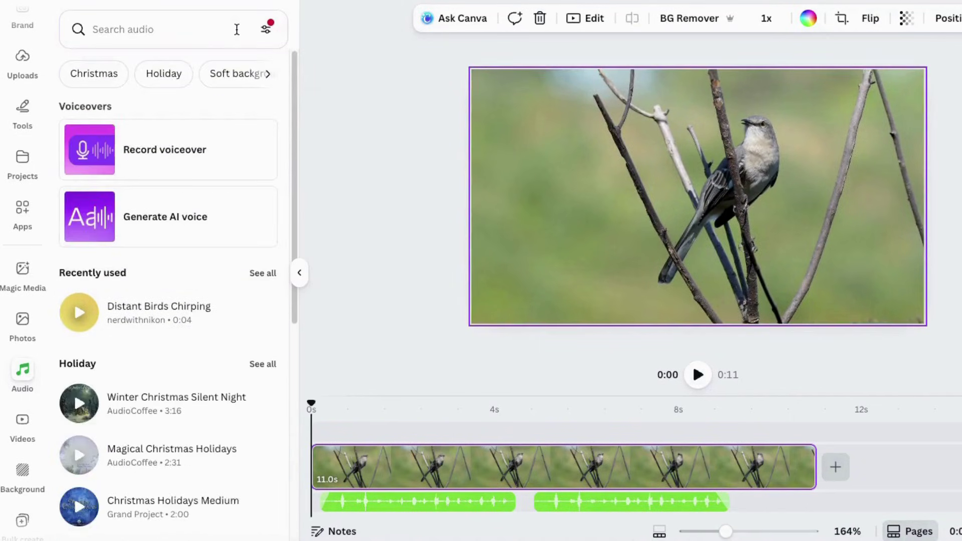
Browse the standard audio categories down to the bottom of the list.
click(22, 374)
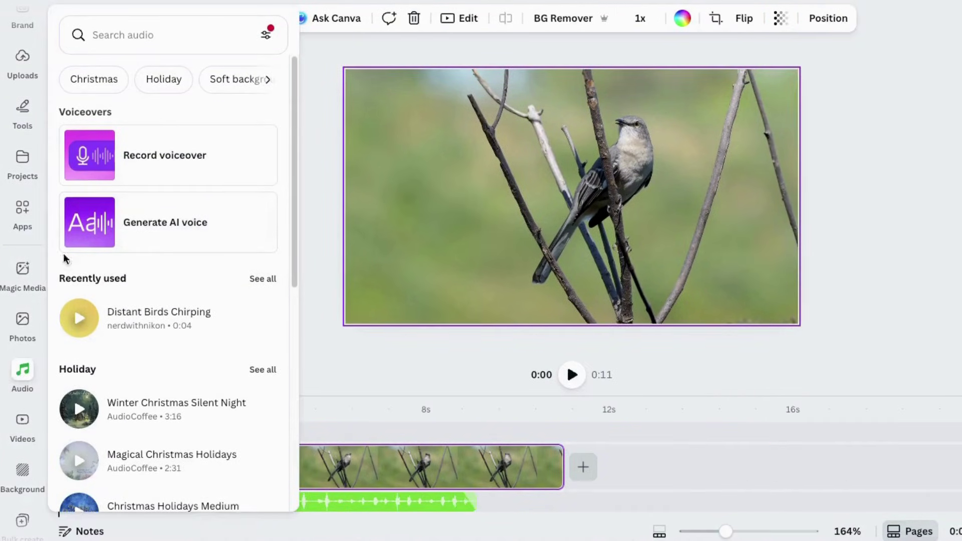
scroll(135, 306, down, 2)
scroll(129, 306, down, 3)
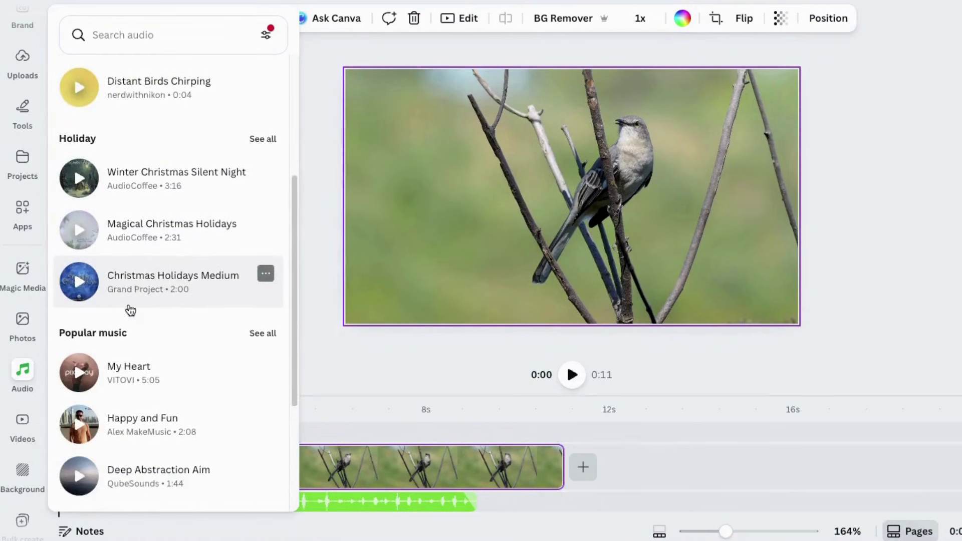
scroll(150, 286, down, 3)
scroll(145, 316, down, 1)
scroll(123, 378, down, 4)
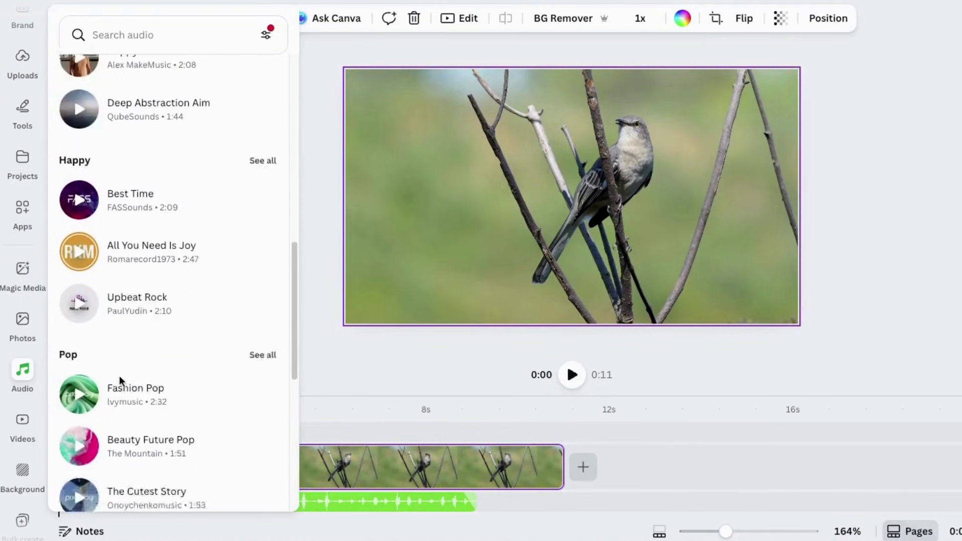
scroll(121, 378, down, 3)
scroll(105, 382, down, 3)
scroll(103, 388, down, 1)
scroll(101, 389, down, 5)
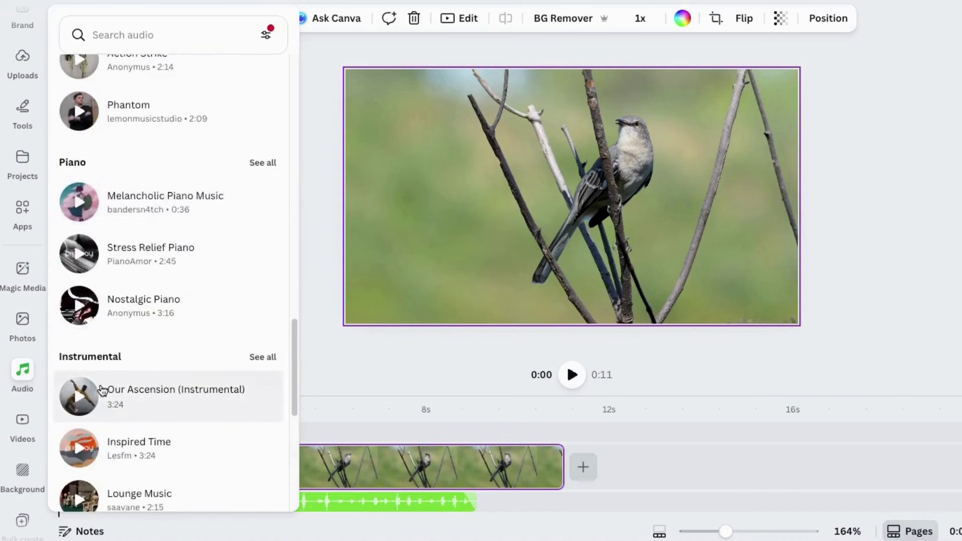
scroll(101, 386, down, 5)
scroll(101, 386, down, 1)
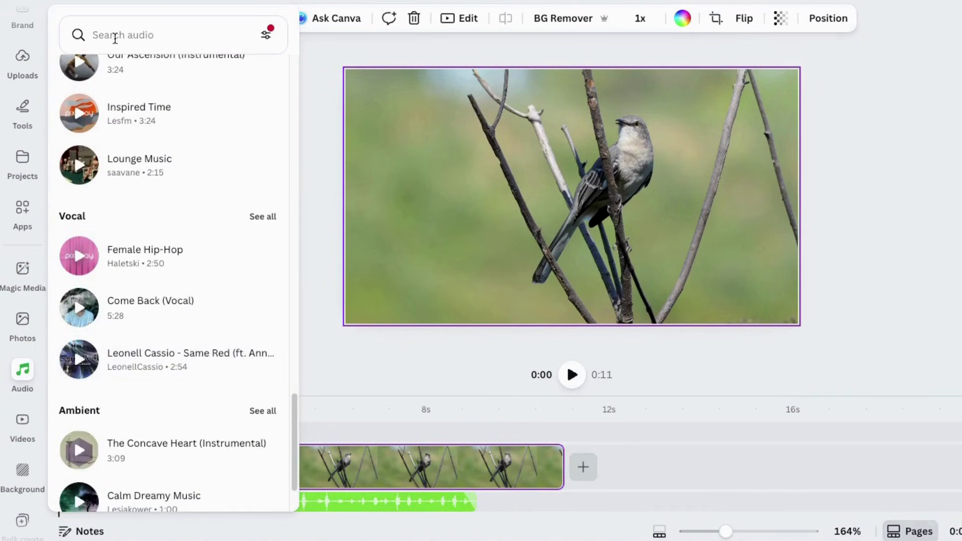
click(100, 34)
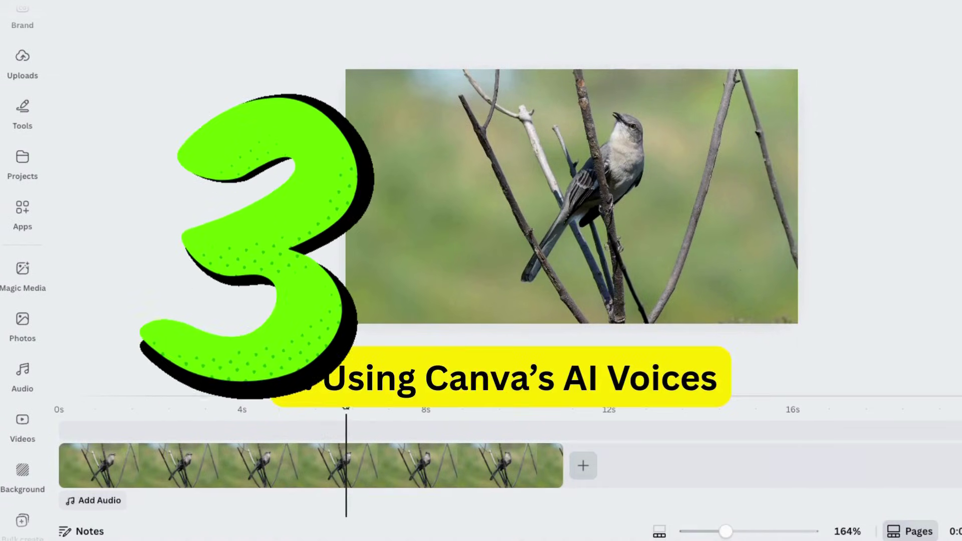
Add a subheading with the pasted Mockingbirds fact in white, placed lower on the video.
drag(344, 403, 86, 403)
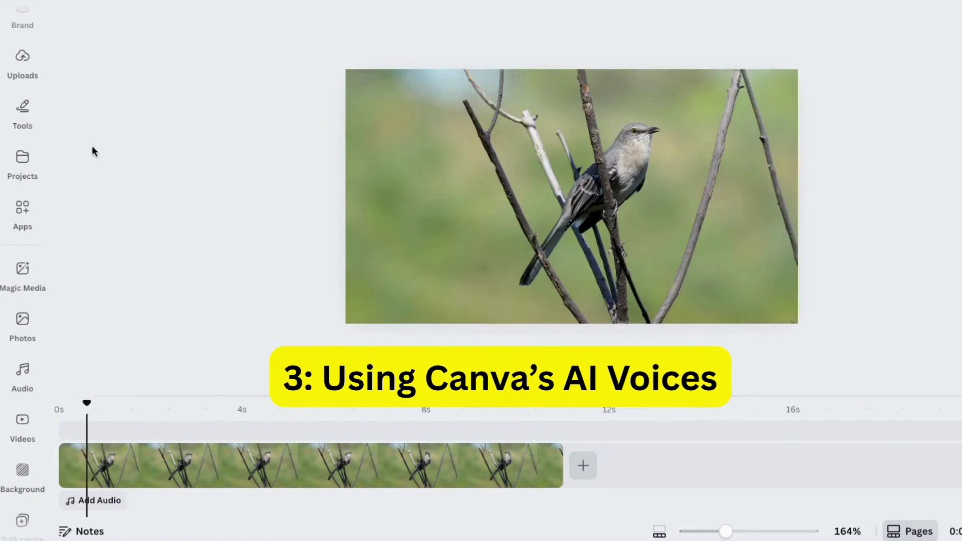
click(23, 326)
scroll(28, 326, up, 3)
click(20, 111)
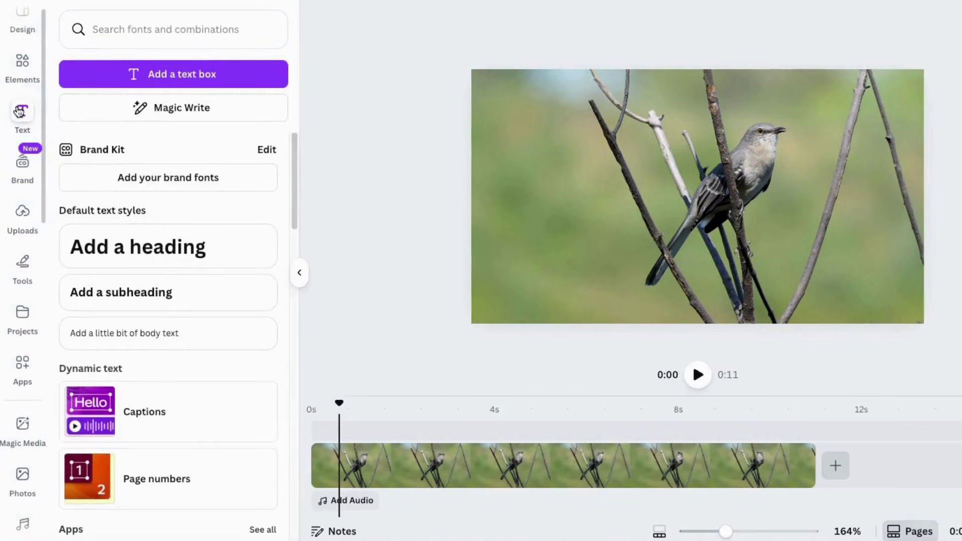
click(150, 292)
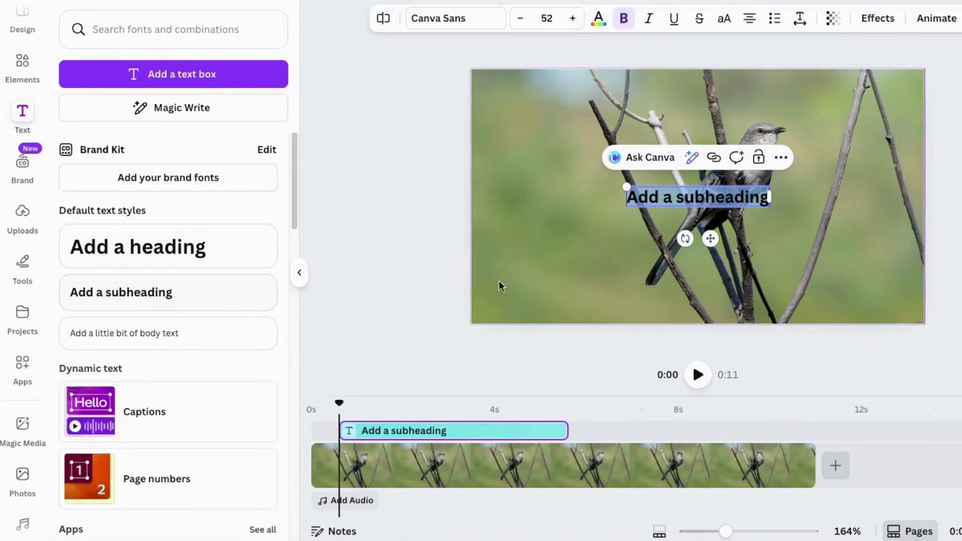
text(Mockingbirds can learn and imitate over 200 different songs and sounds—including other birds, car alarms, and even cell phone ringtones.)
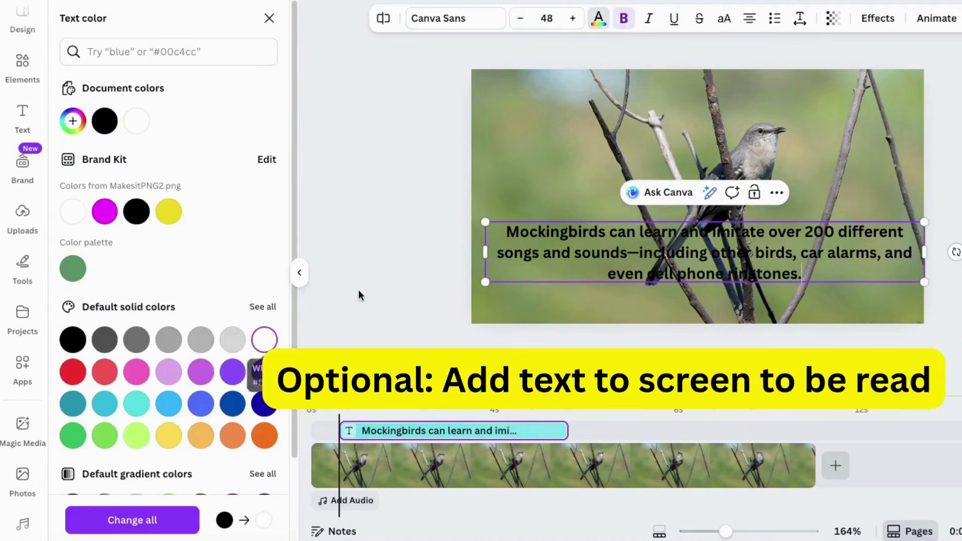
triple_click(511, 240)
key(ctrl+c)
click(271, 343)
key(Escape)
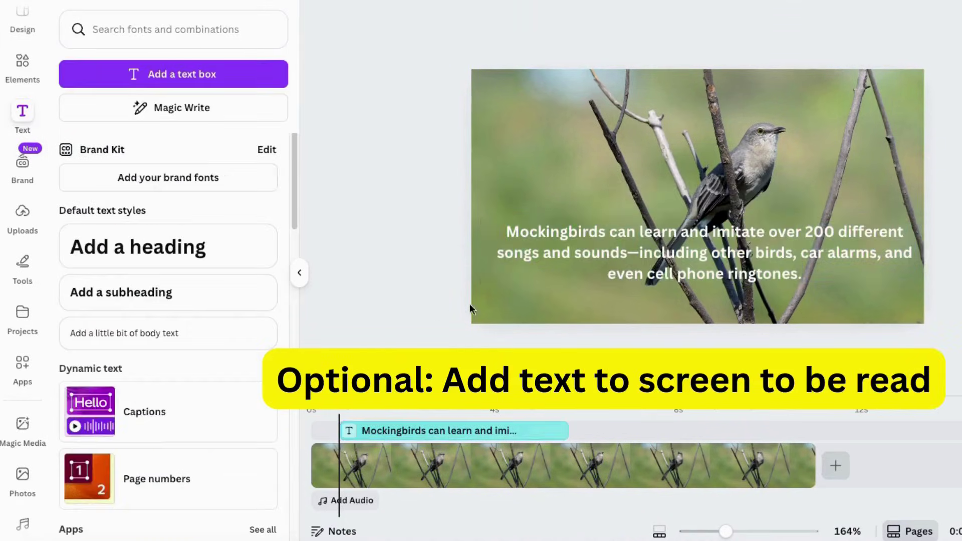
drag(665, 265, 666, 296)
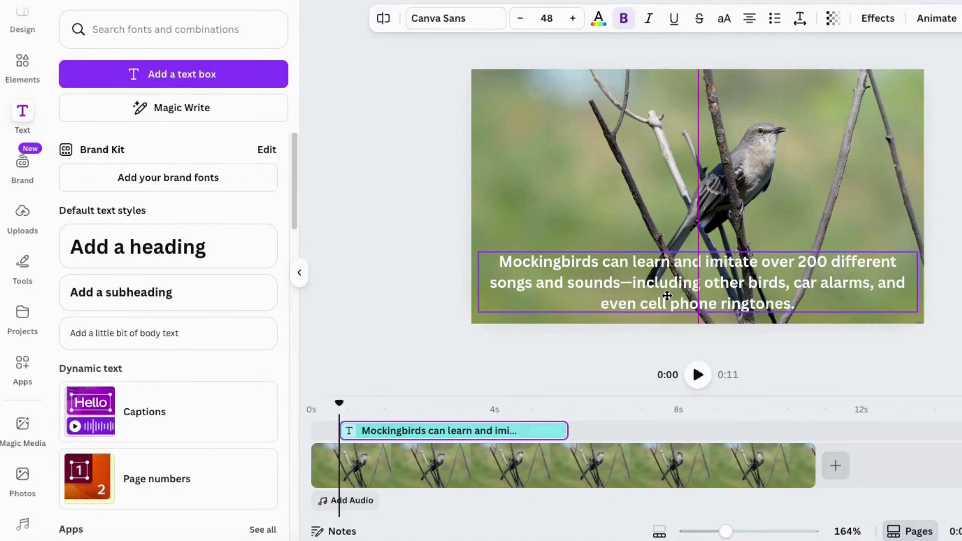
Give the caption a dark grey drop shadow and stretch it across nearly the whole video.
click(877, 18)
click(173, 113)
click(266, 367)
click(100, 342)
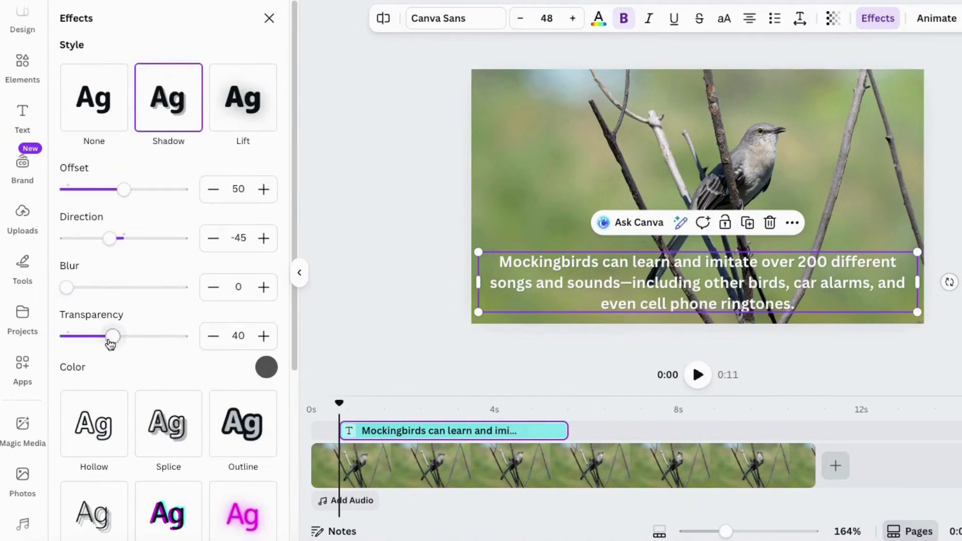
key(Escape)
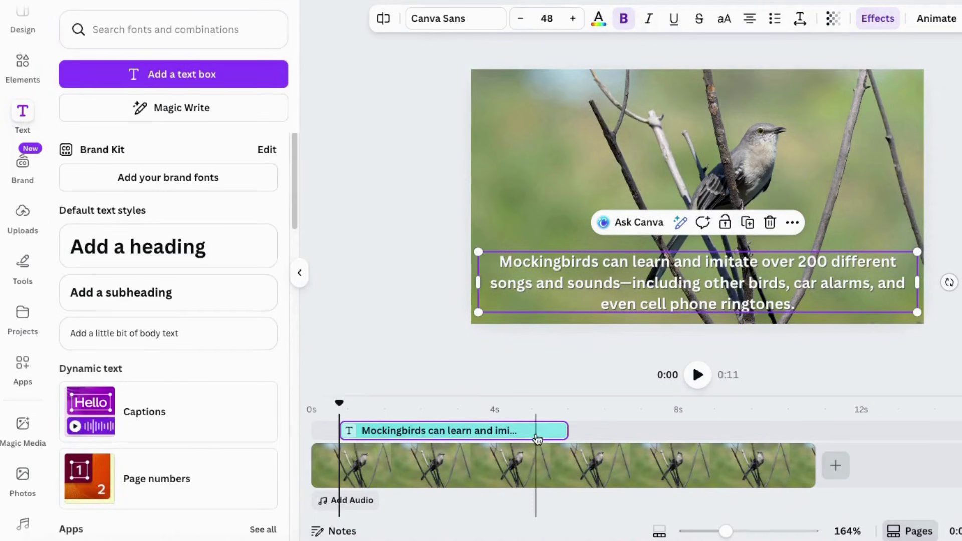
drag(562, 428, 789, 430)
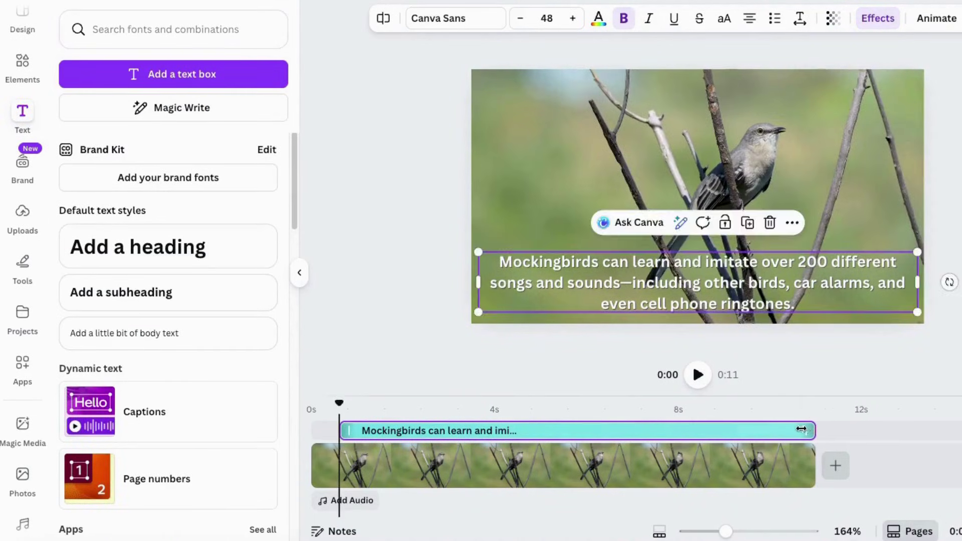
Animate the caption with the Burst effect.
click(922, 20)
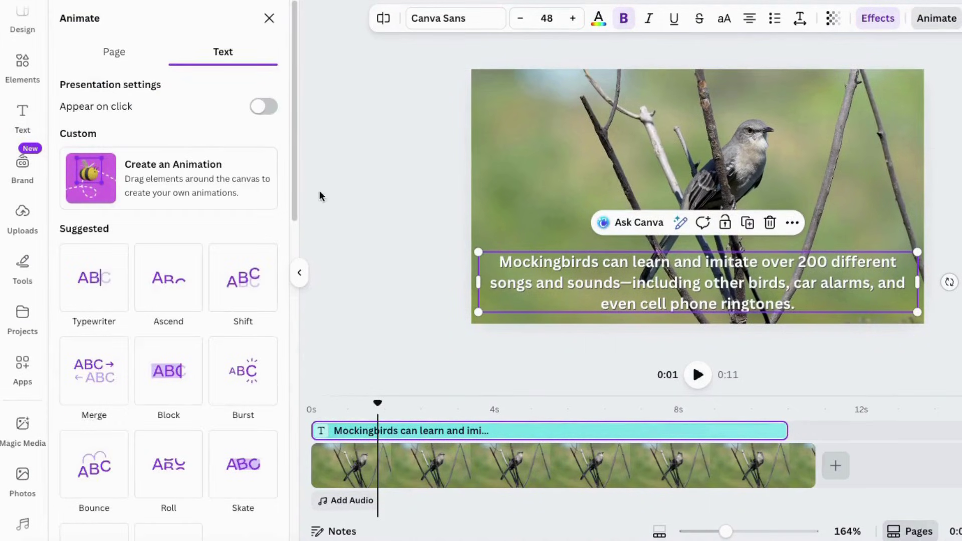
click(242, 385)
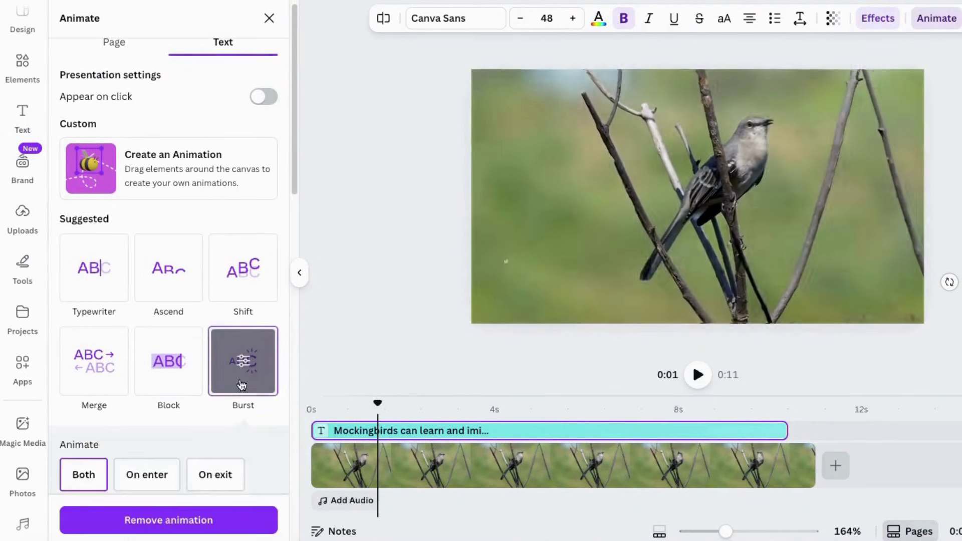
scroll(179, 359, down, 3)
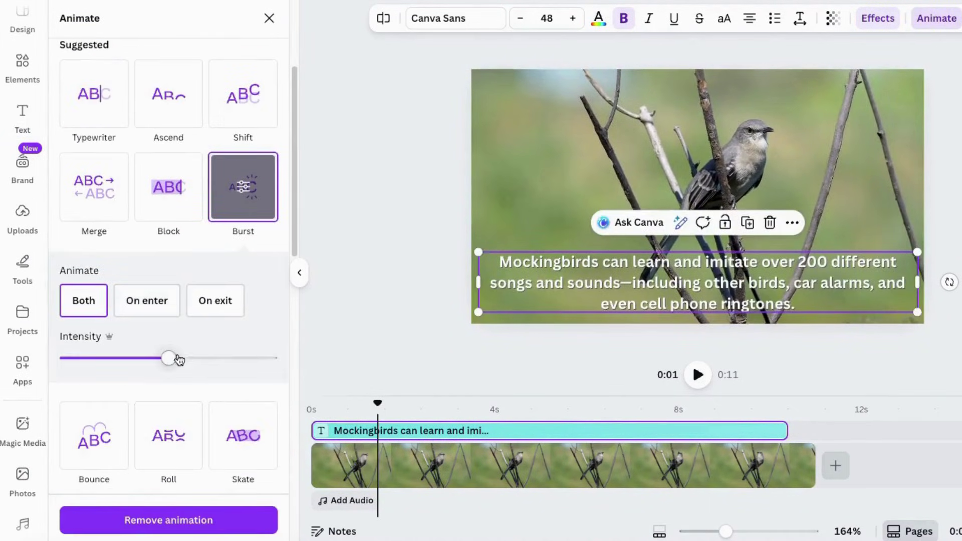
click(389, 304)
scroll(23, 370, down, 2)
Generate an English (United States) AI voice, Lisa, reading the pasted mockingbird caption.
click(23, 477)
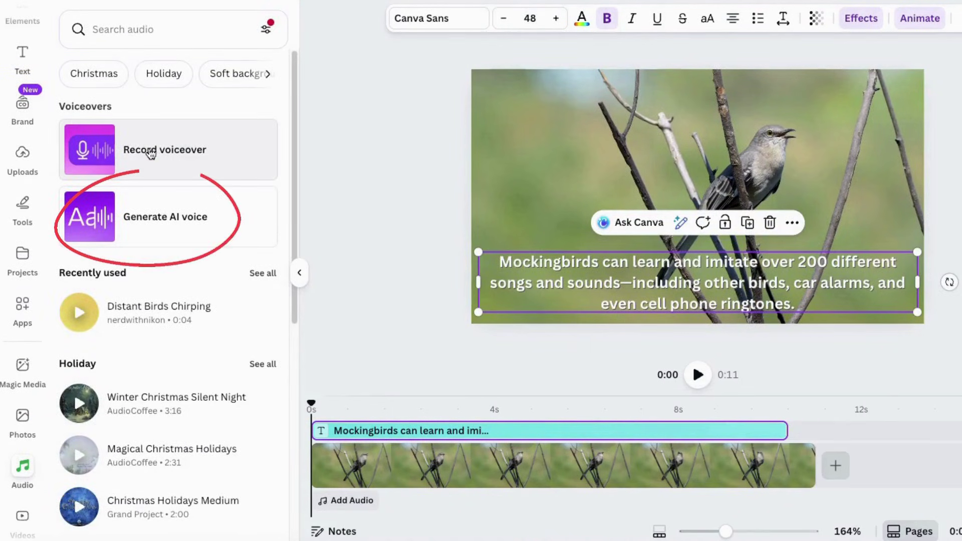
click(150, 217)
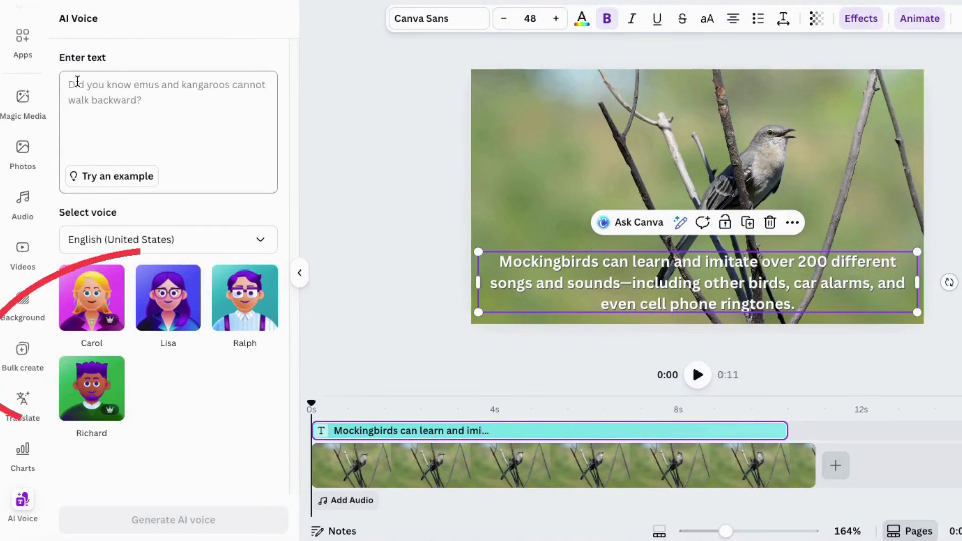
click(65, 96)
key(ctrl+v)
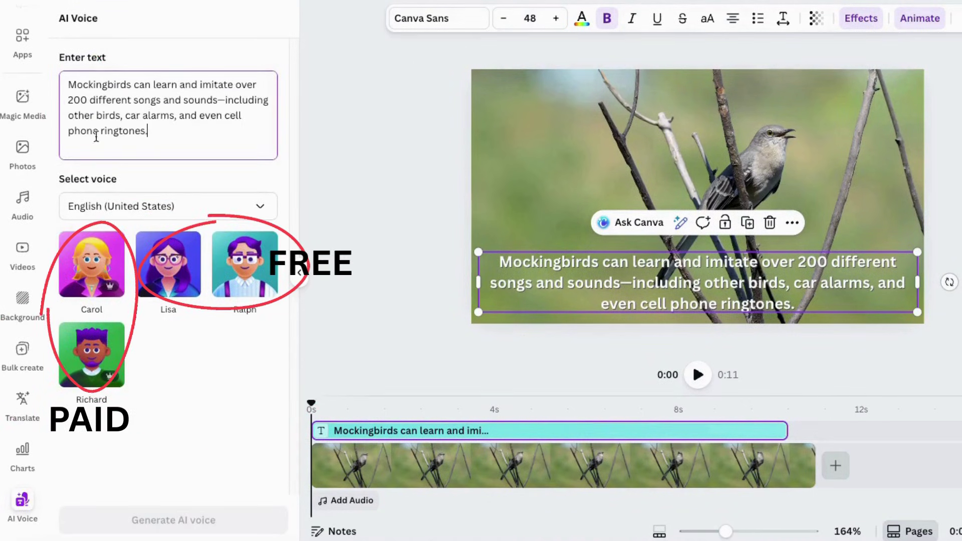
click(170, 285)
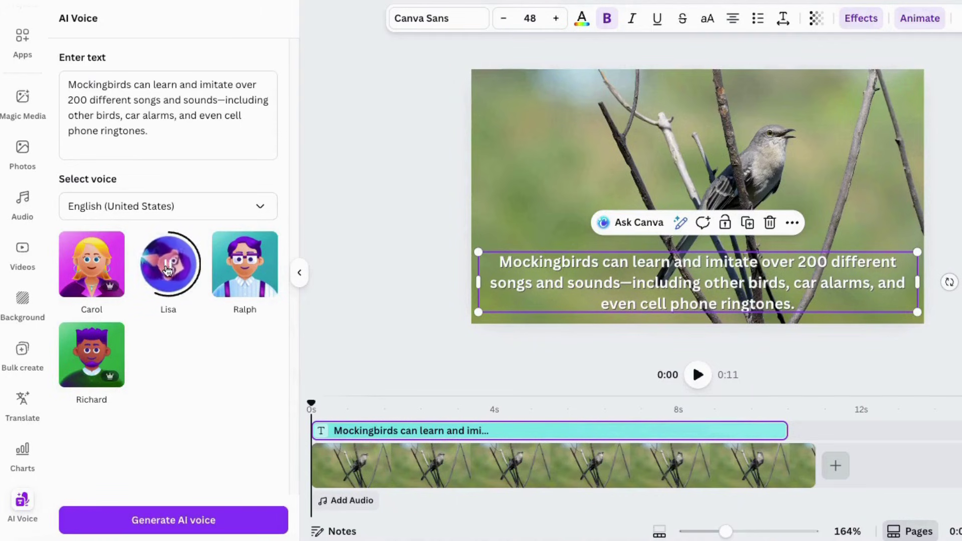
click(259, 206)
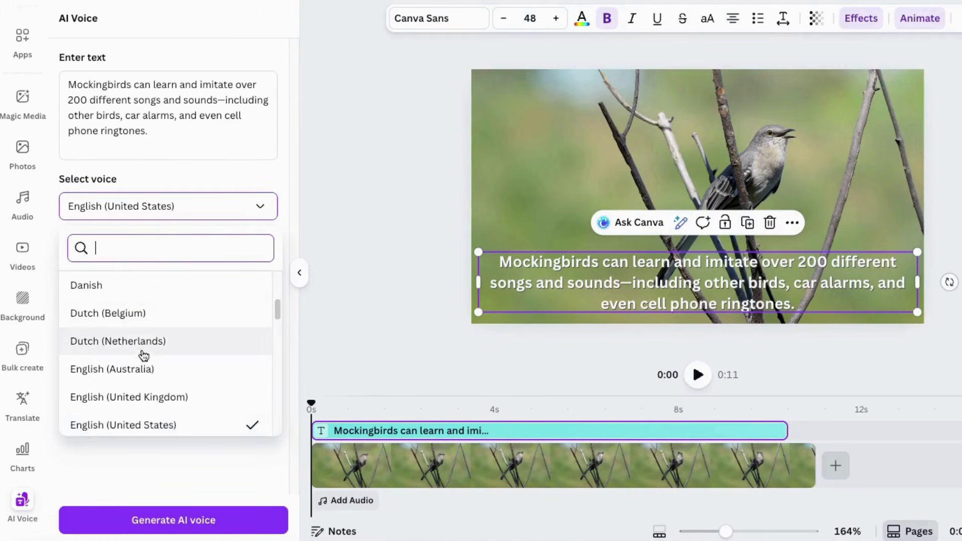
scroll(144, 356, down, 5)
scroll(145, 360, up, 5)
click(144, 390)
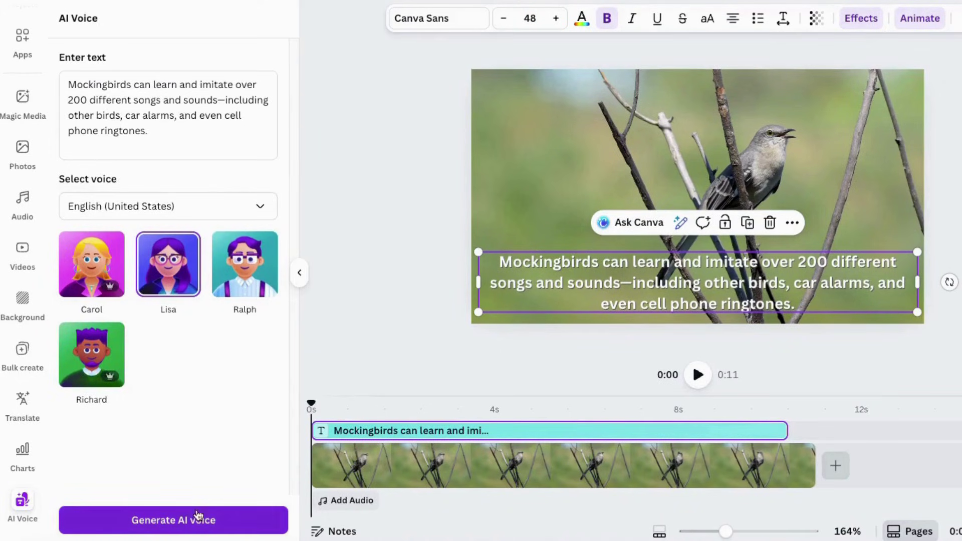
click(161, 519)
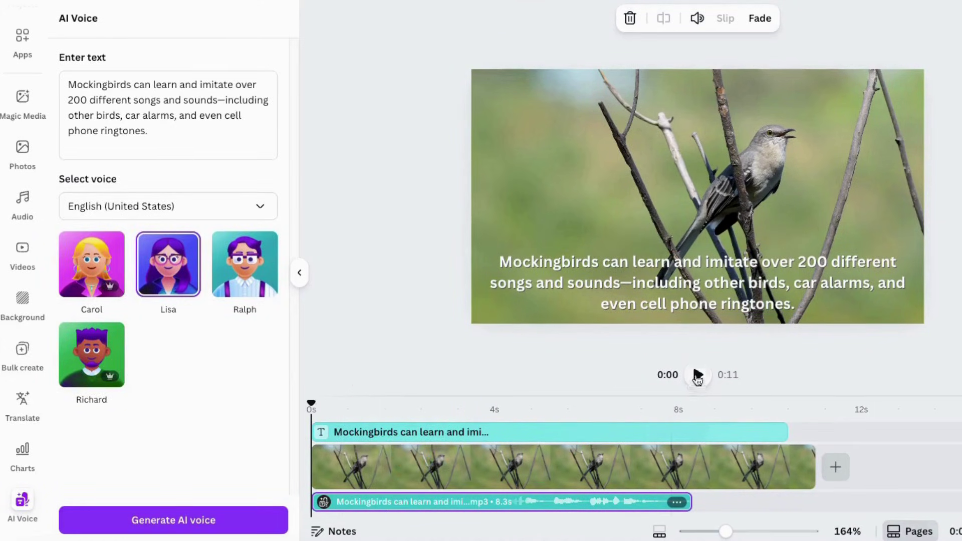
click(697, 376)
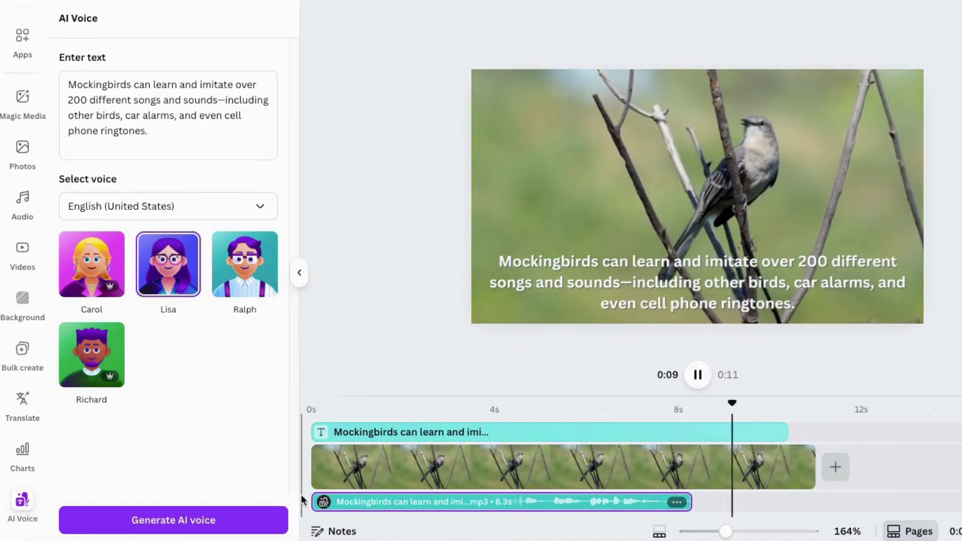
click(697, 376)
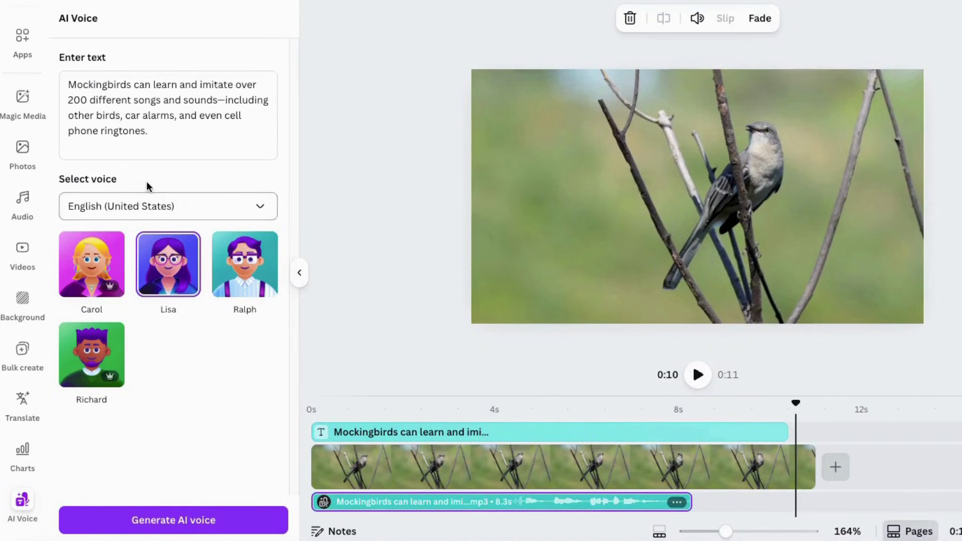
click(399, 432)
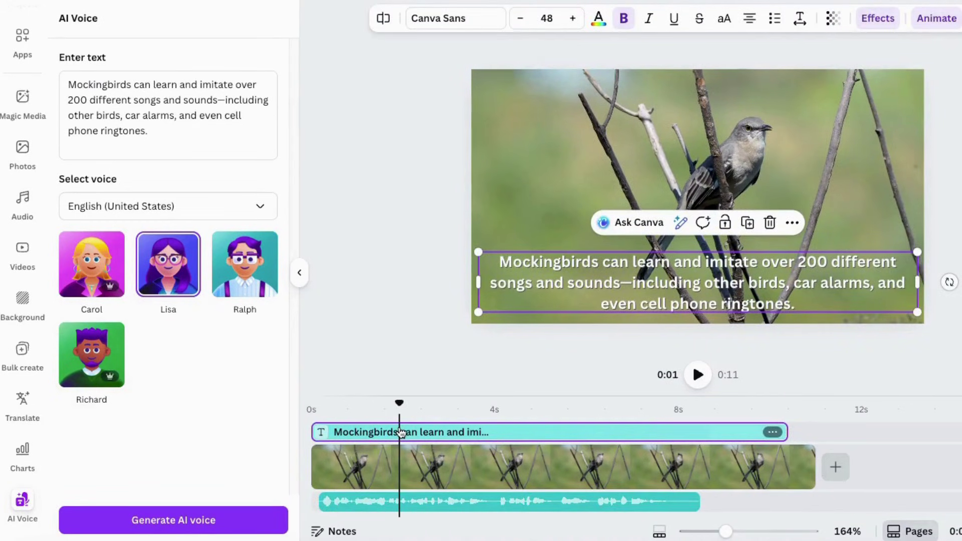
Delete the caption and the Lisa voice clip, rewind to 0:00, and show voiceover options.
key(Delete)
click(401, 501)
key(Delete)
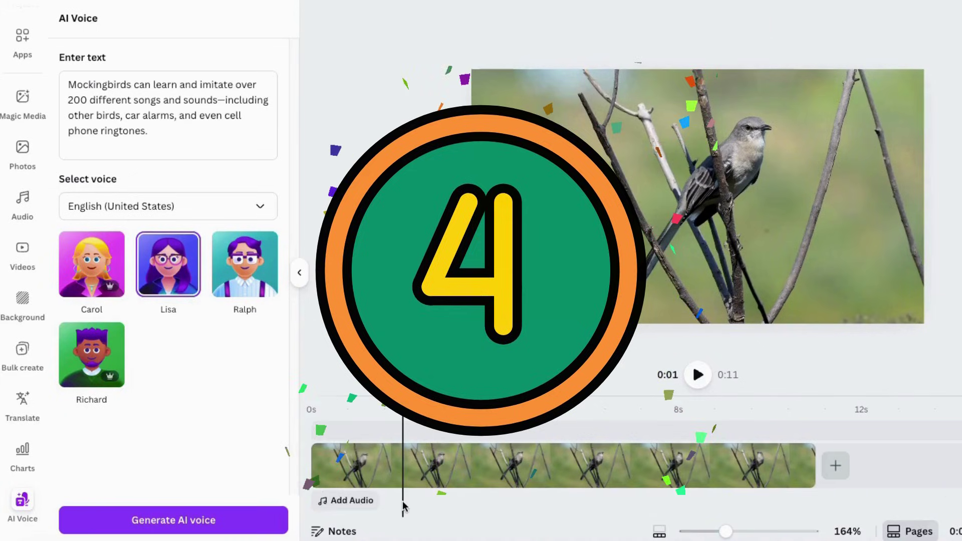
drag(402, 410, 324, 411)
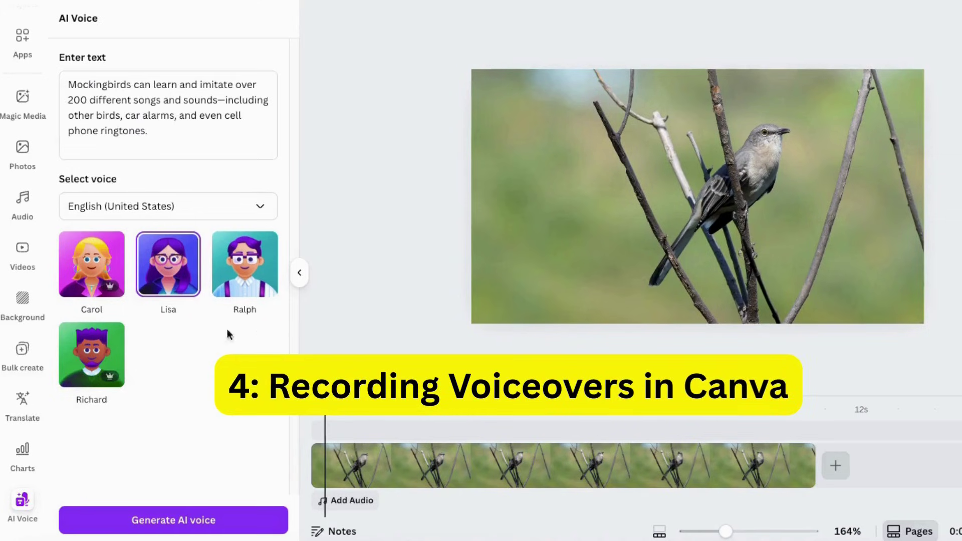
click(13, 210)
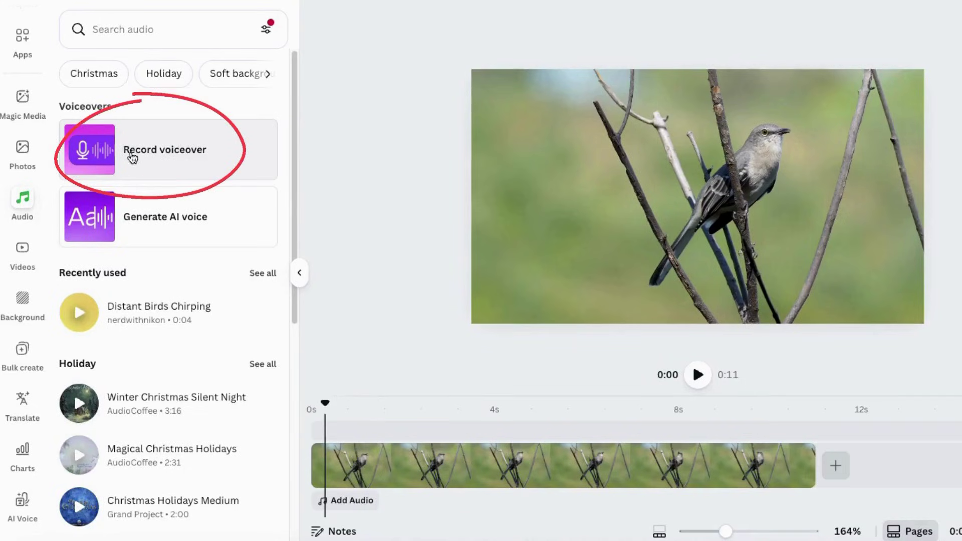
Record a voiceover from the USB headset microphone, allowing the site microphone access.
click(133, 156)
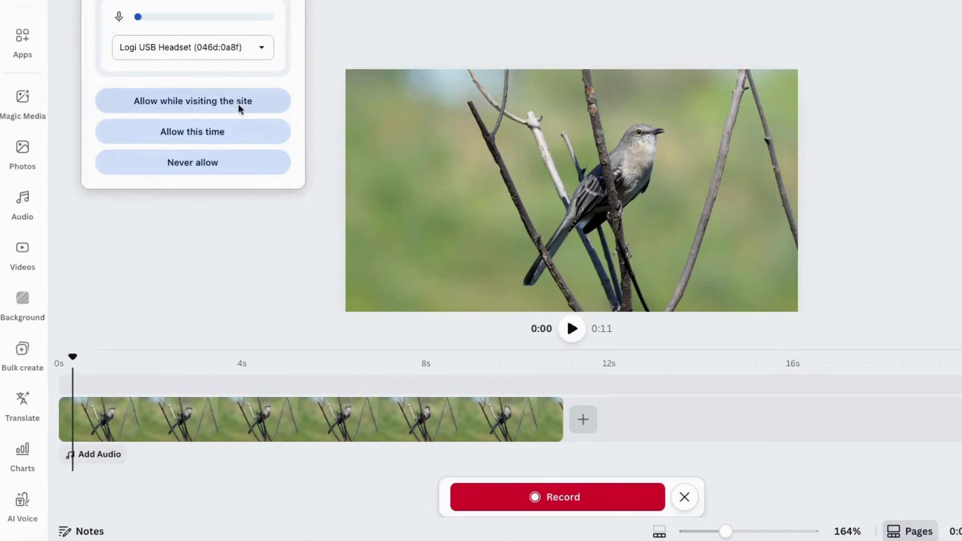
click(252, 53)
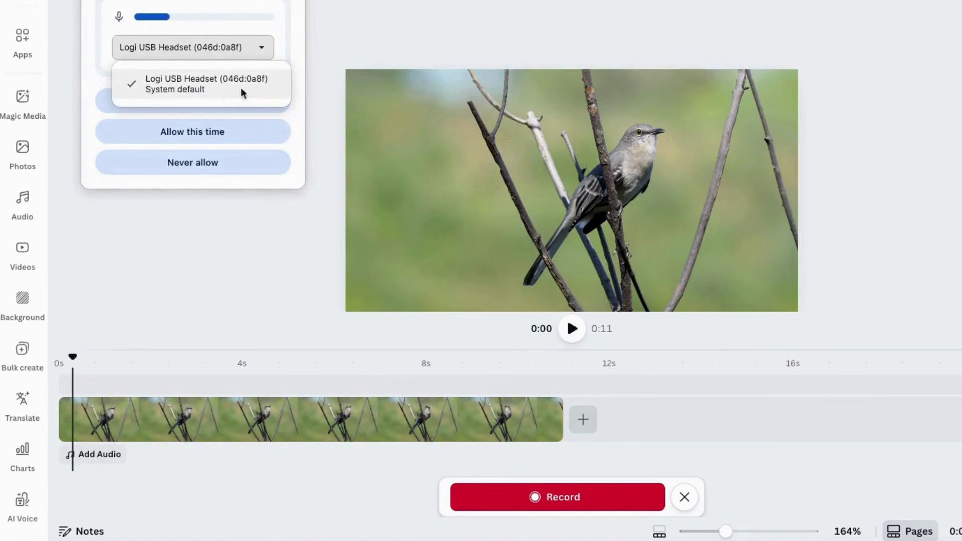
click(148, 50)
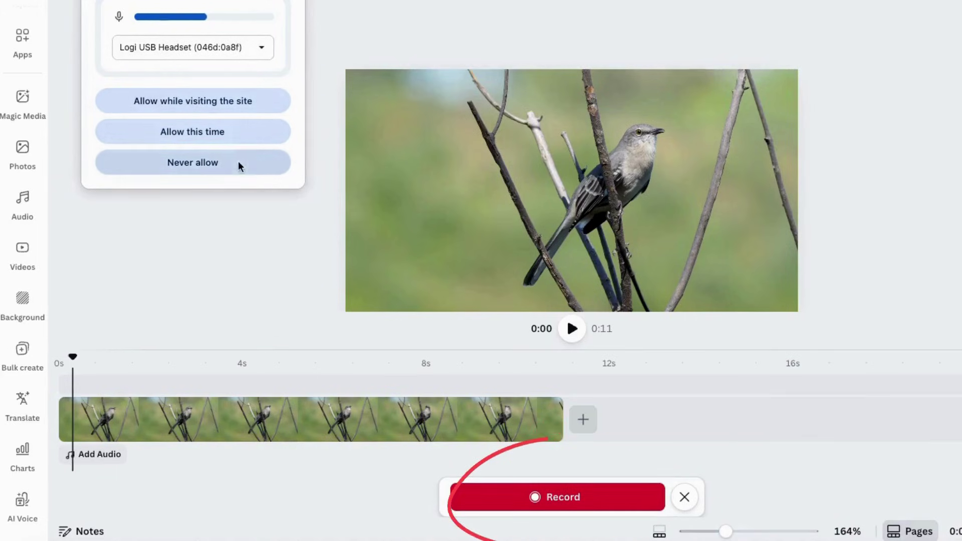
click(199, 133)
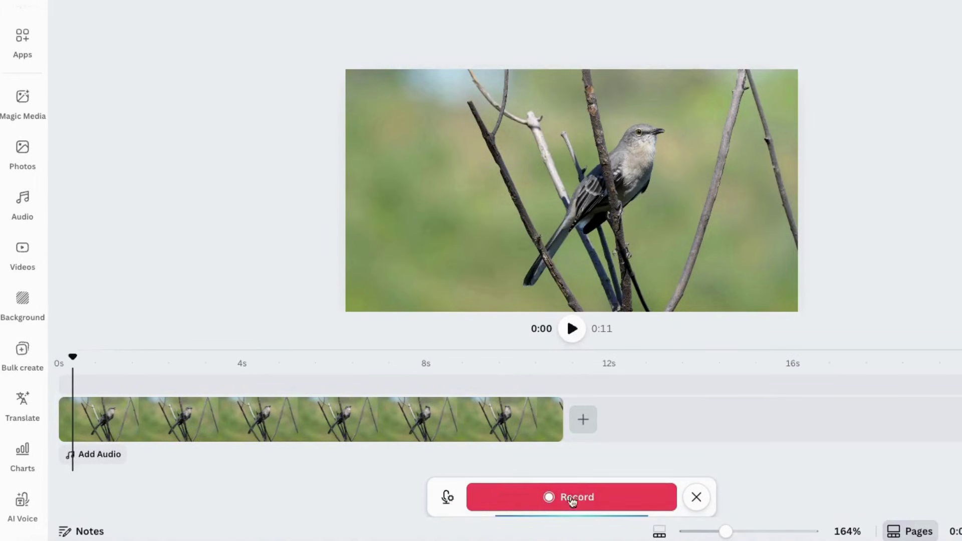
click(534, 503)
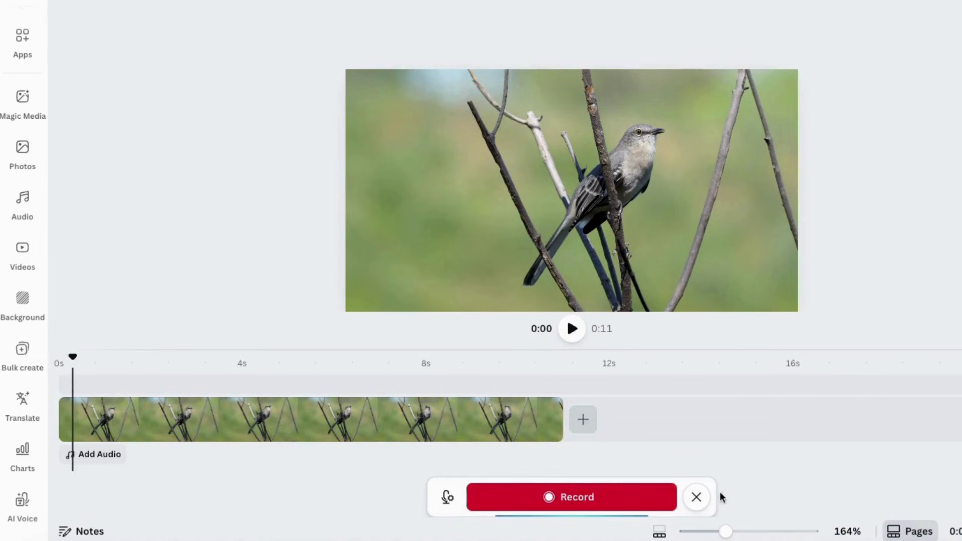
click(556, 497)
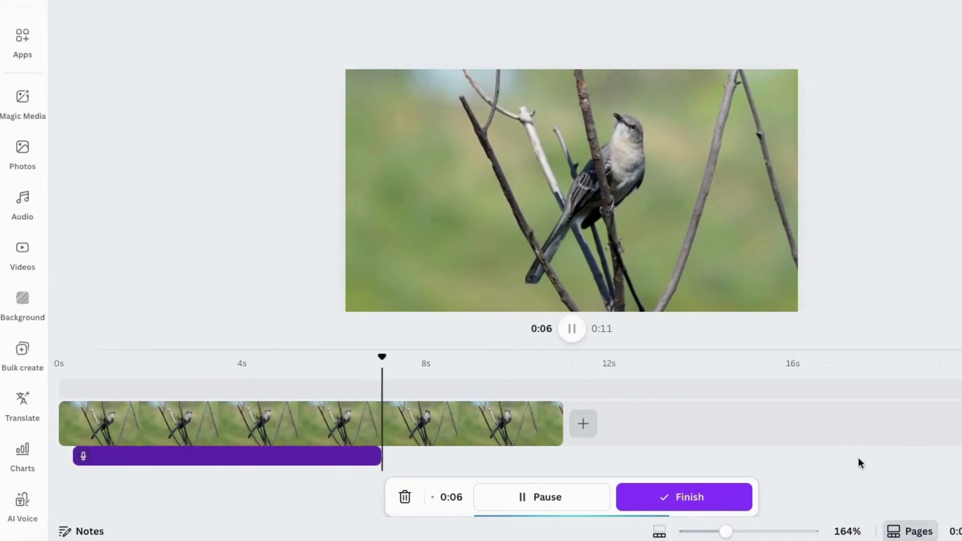
Finish the recording, split the voiceover at 0:09 and delete the trailing piece.
click(675, 499)
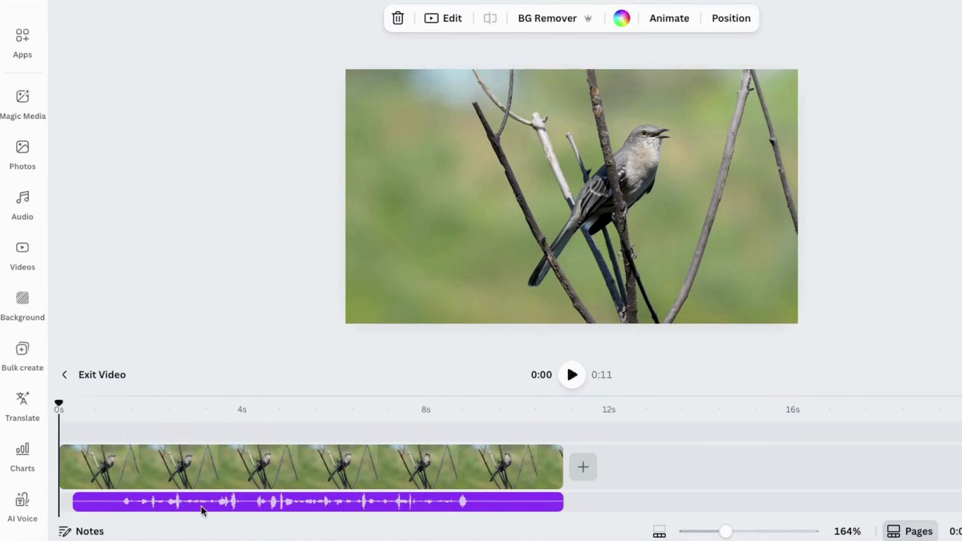
click(215, 503)
mouse_move(215, 503)
mouse_down()
mouse_move(148, 502)
mouse_move(189, 504)
mouse_up()
click(479, 501)
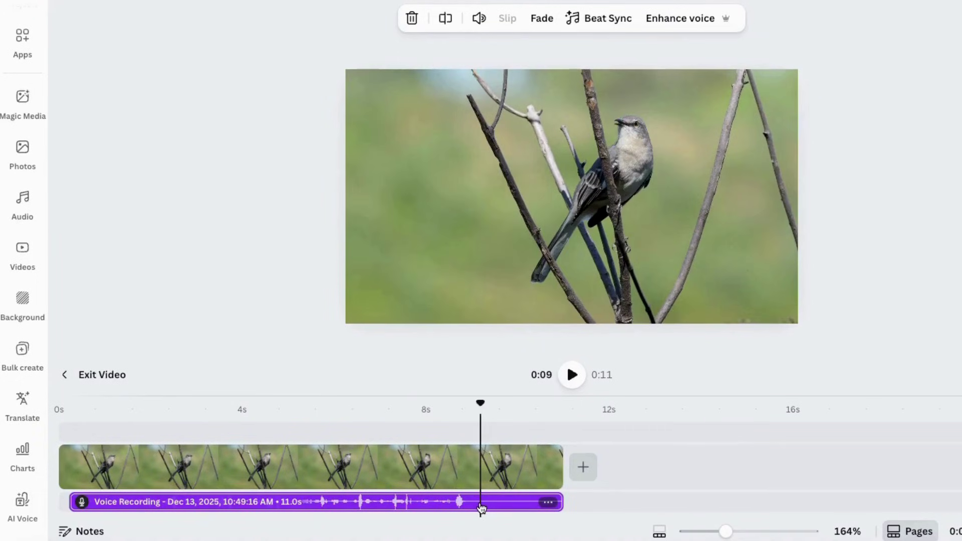
right_click(479, 501)
click(506, 484)
click(511, 503)
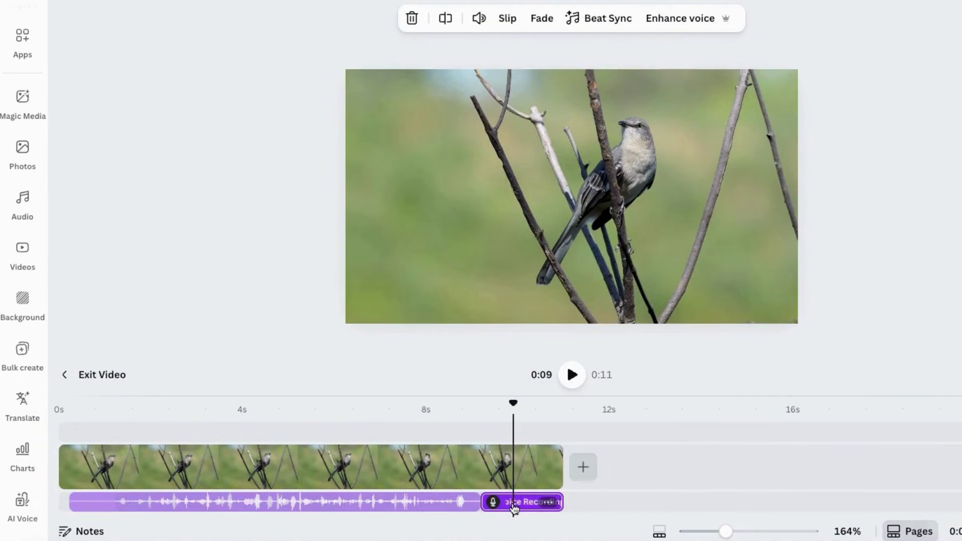
key(Delete)
Raise the voiceover volume to 170 and place it near the video's start.
drag(333, 503, 367, 503)
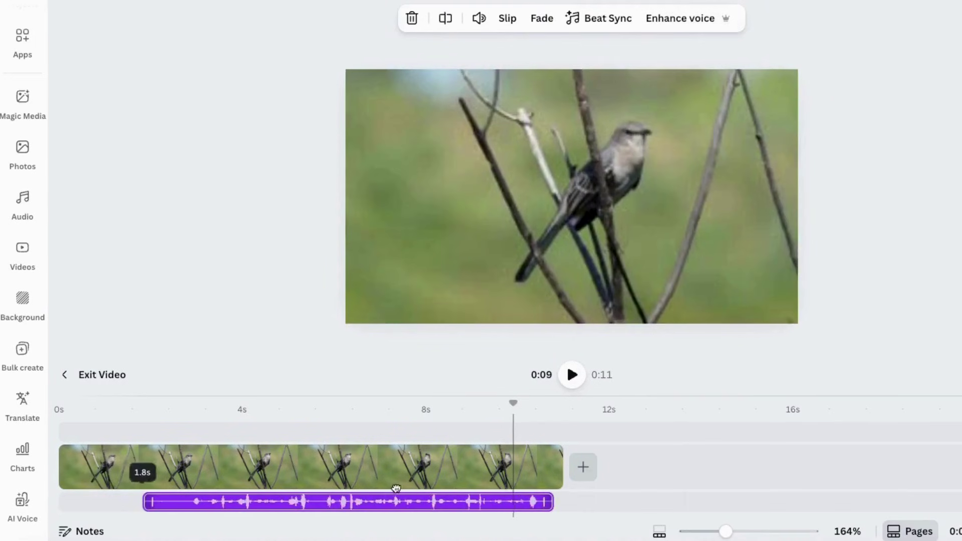
click(542, 20)
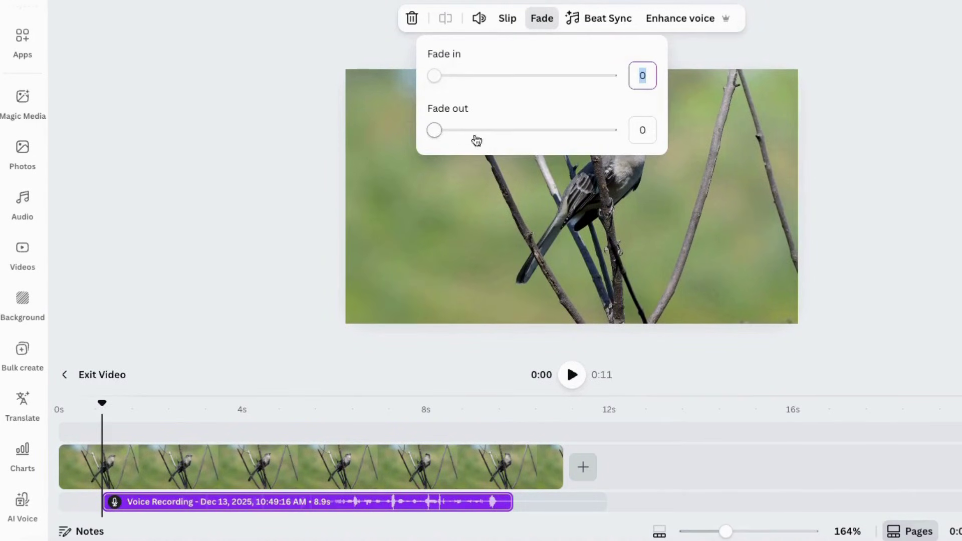
click(481, 20)
click(467, 60)
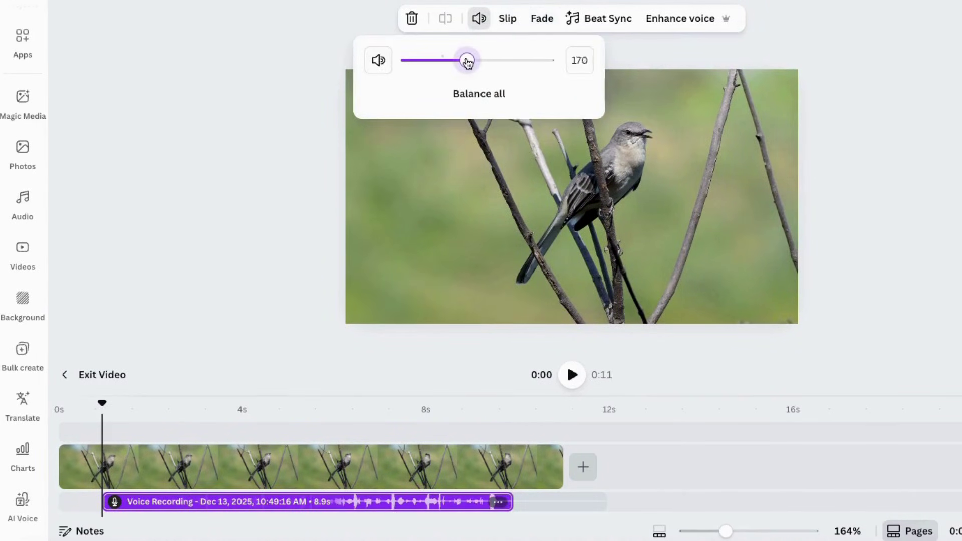
click(667, 471)
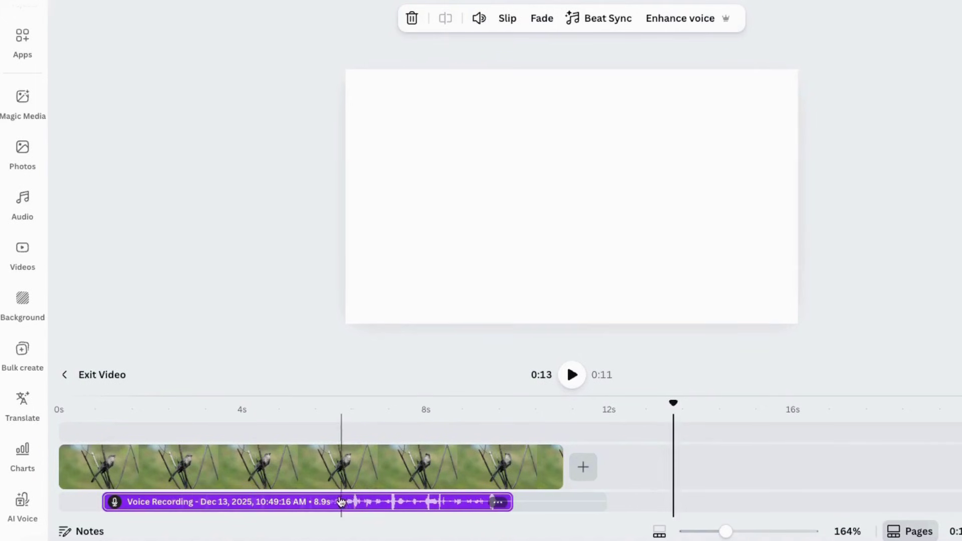
drag(341, 502, 323, 502)
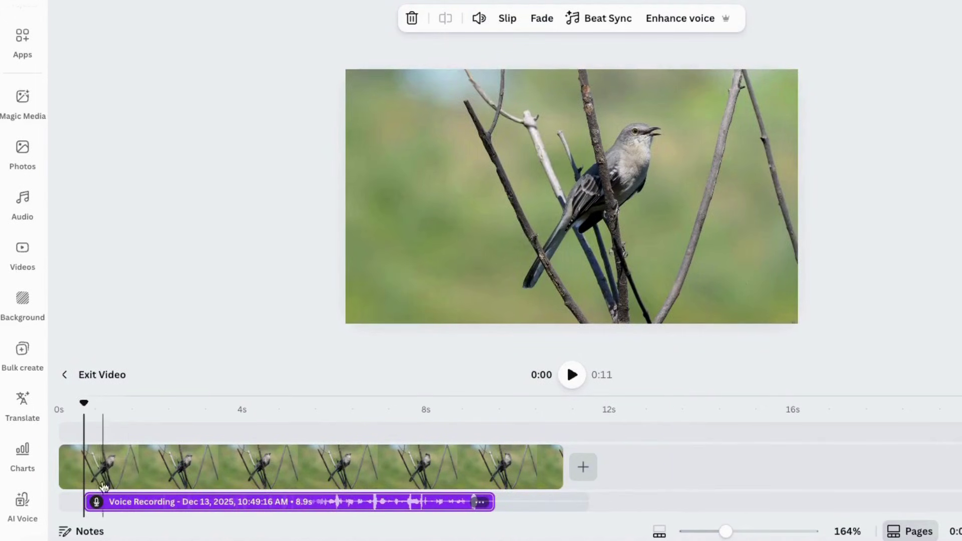
click(571, 376)
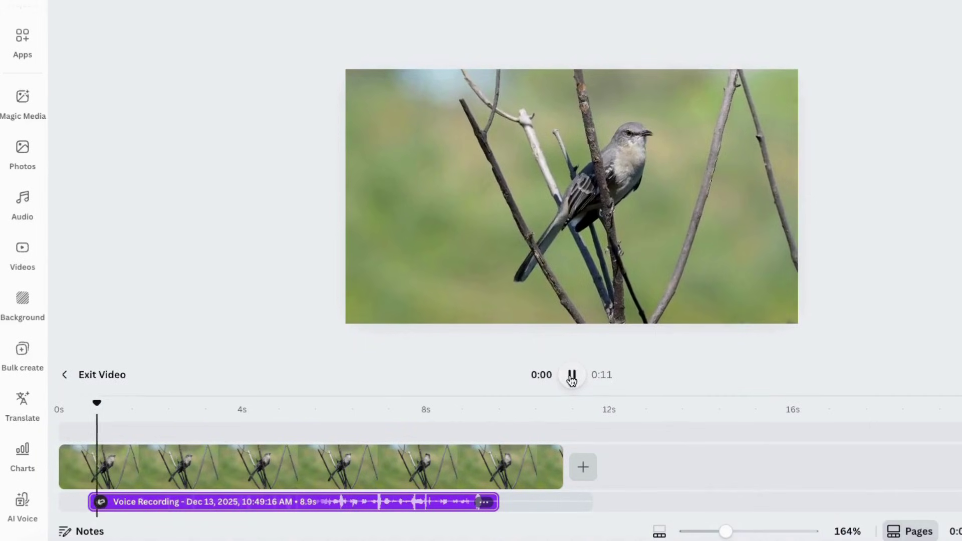